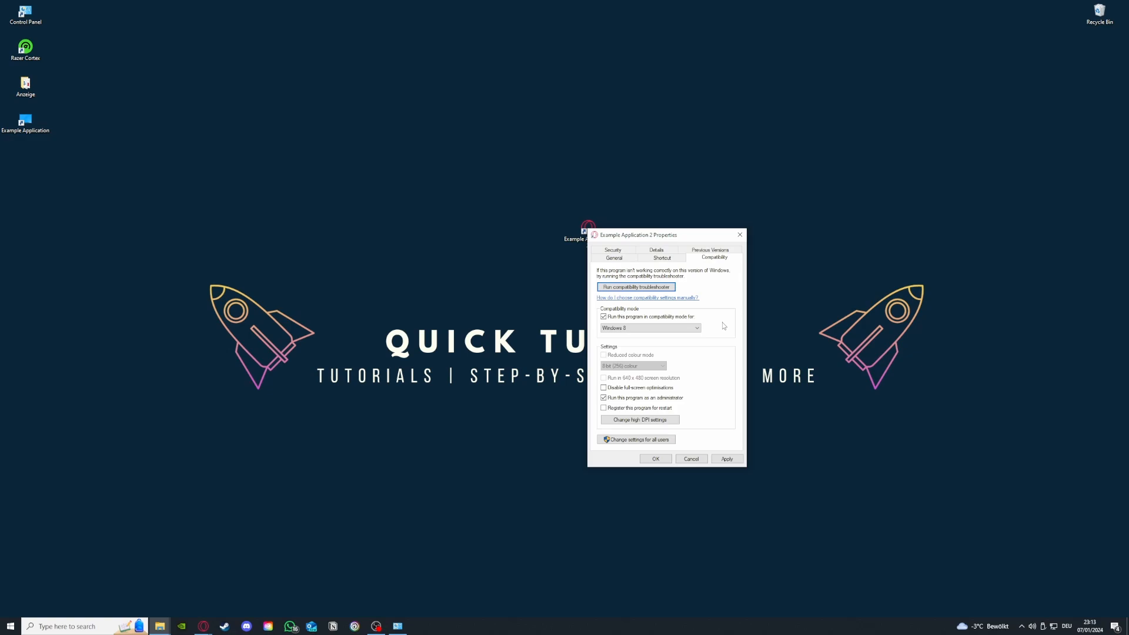
# Apply the compatibility settings for Example Application 2 and close its properties dialog
pyautogui.click(725, 459)
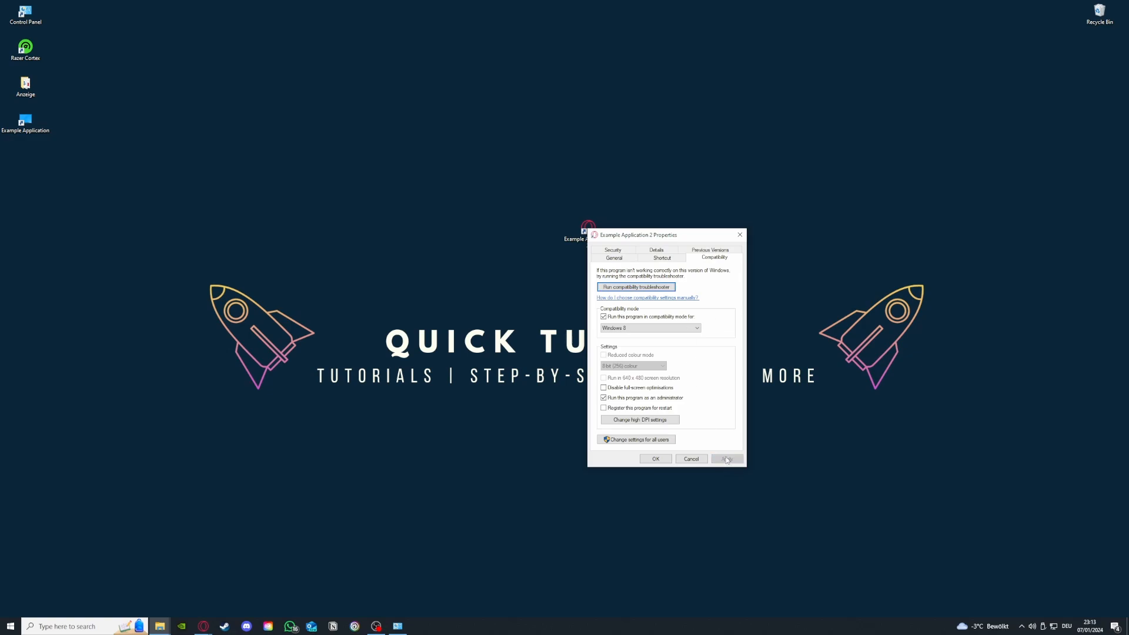
pyautogui.click(649, 462)
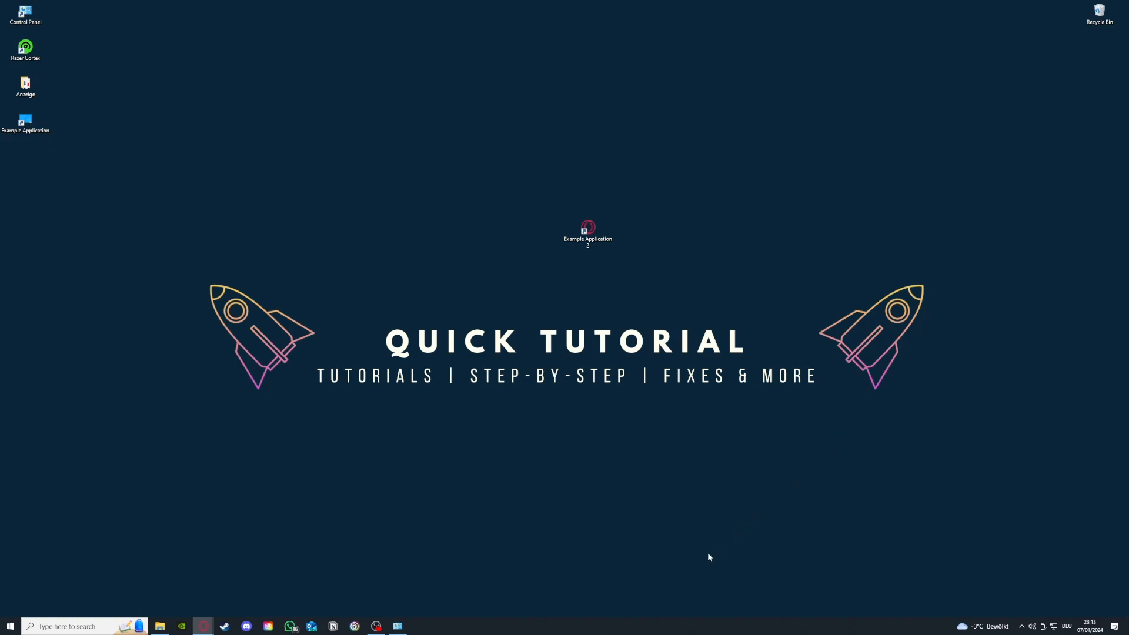
# Open Task Manager from the taskbar and maximize its window
pyautogui.rightClick(623, 626)
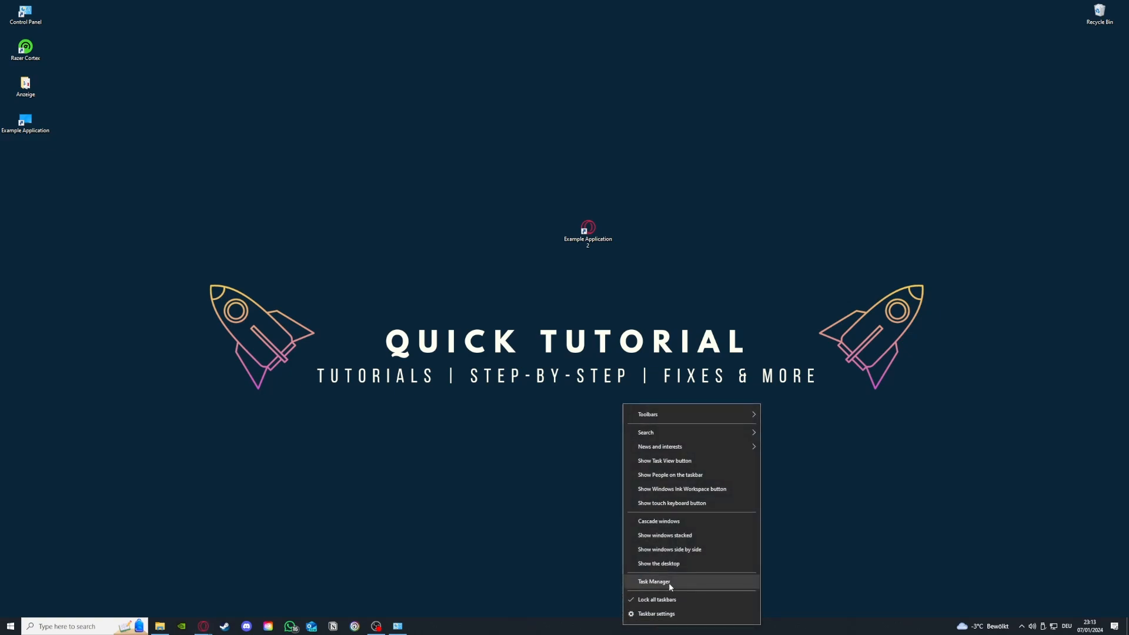
pyautogui.click(671, 584)
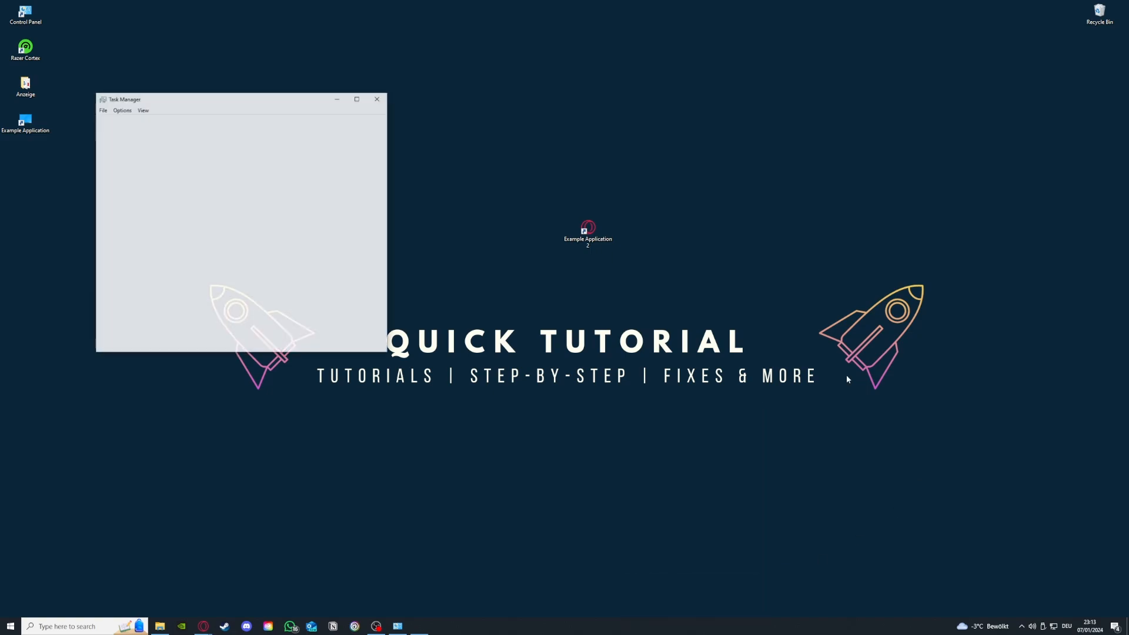
pyautogui.click(357, 98)
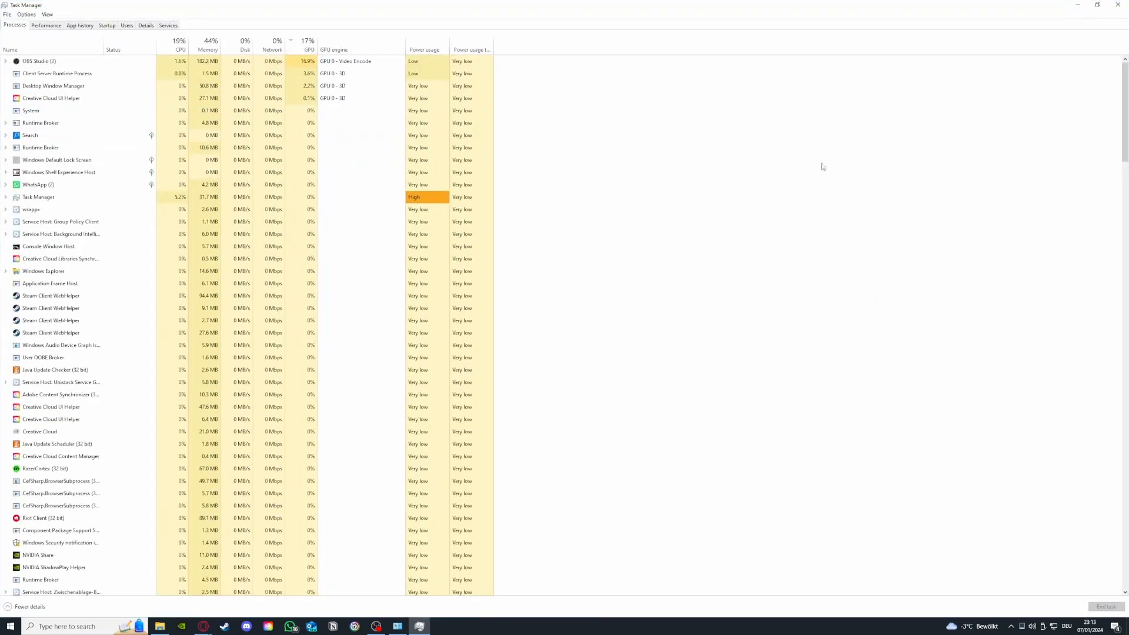
# End the Steam Client WebHelper task in the processes list
pyautogui.scroll(-7, 136, 173)
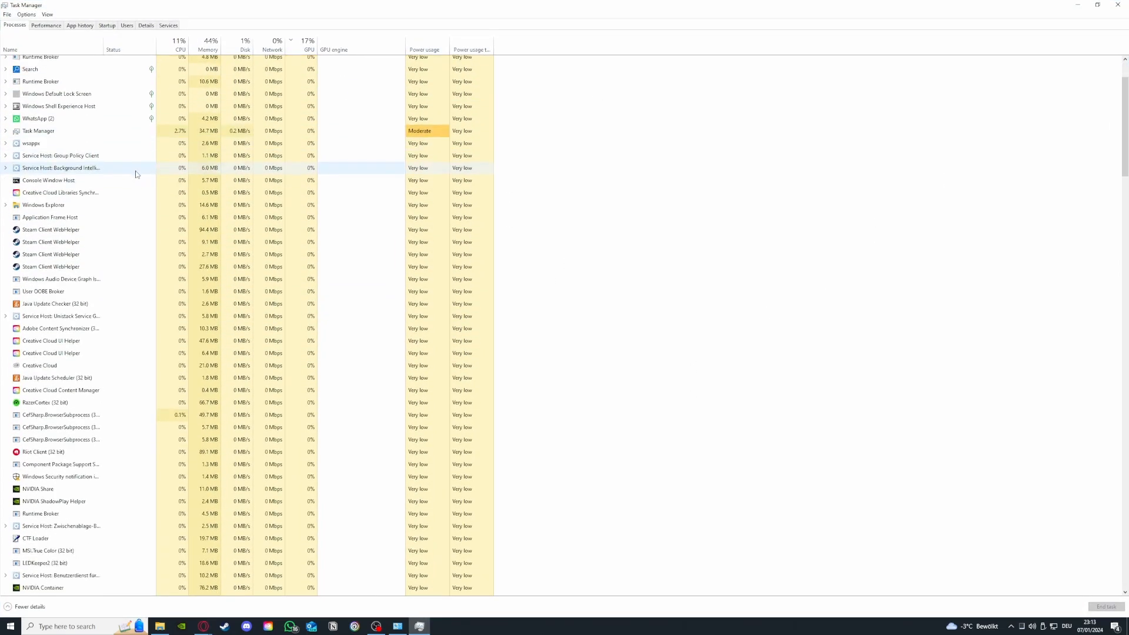
pyautogui.scroll(-12, 135, 175)
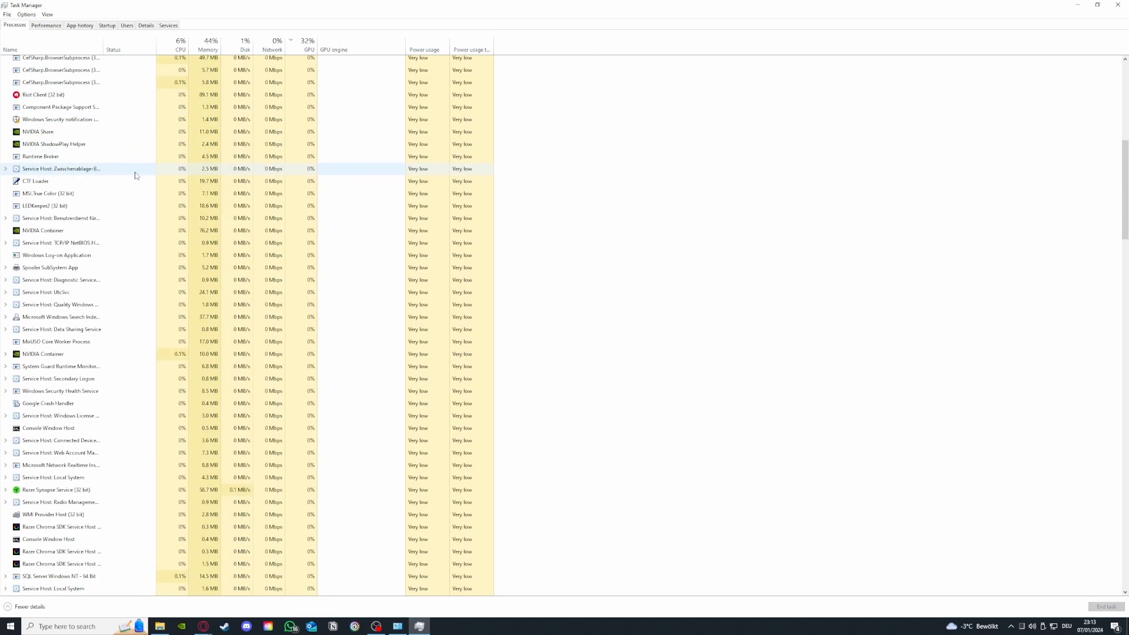
pyautogui.scroll(-11, 136, 175)
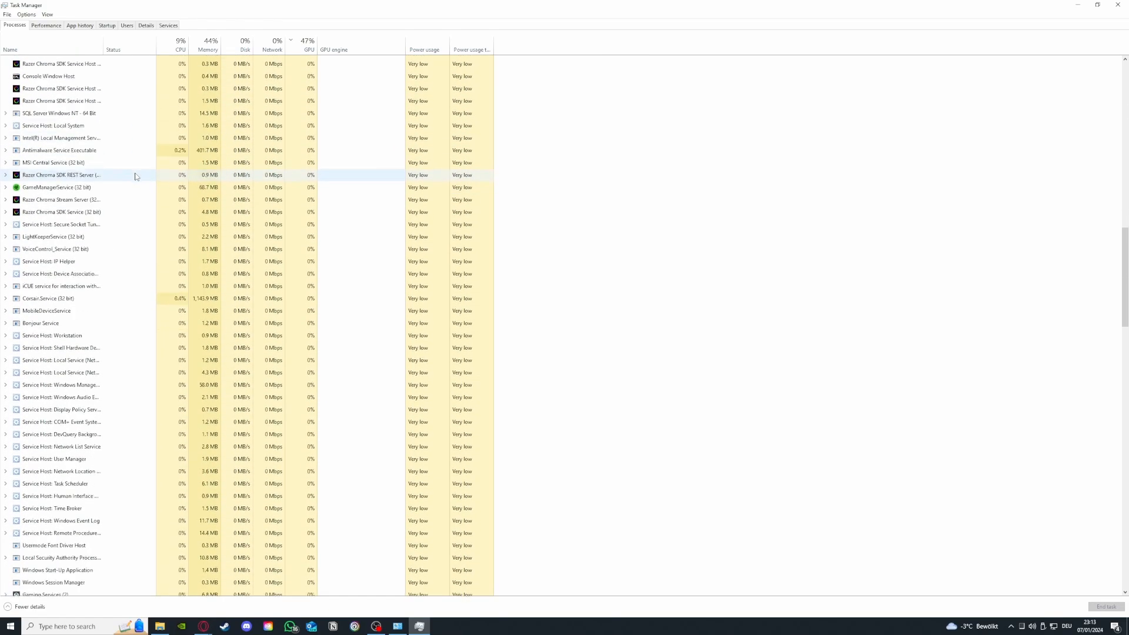
pyautogui.scroll(-4, 141, 185)
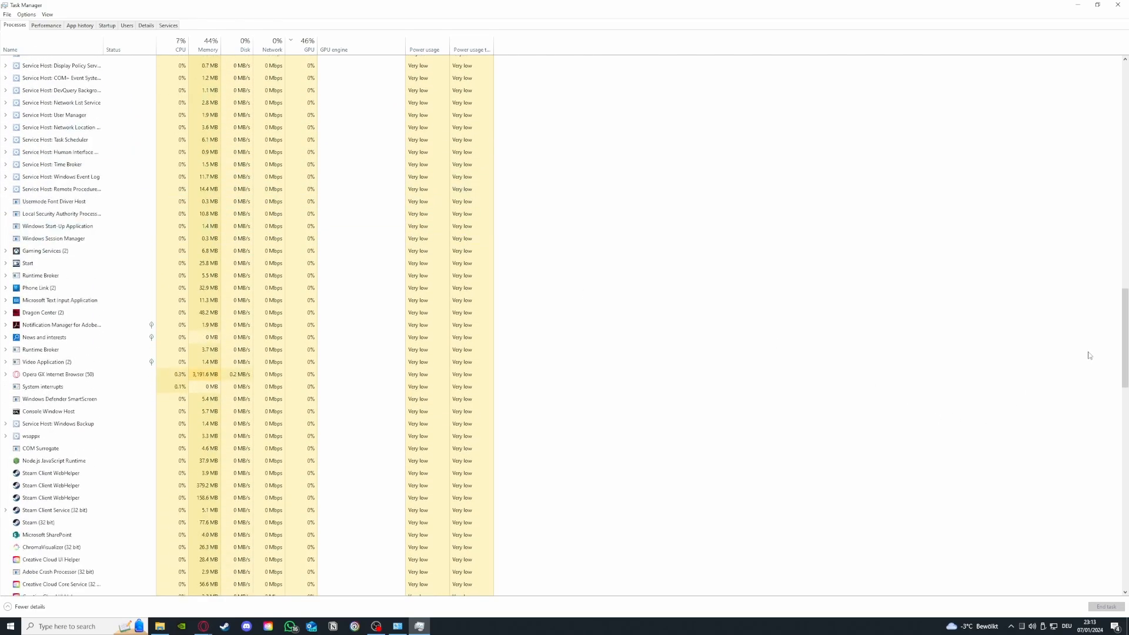
pyautogui.moveTo(1124, 354); pyautogui.dragTo(1123, 118)
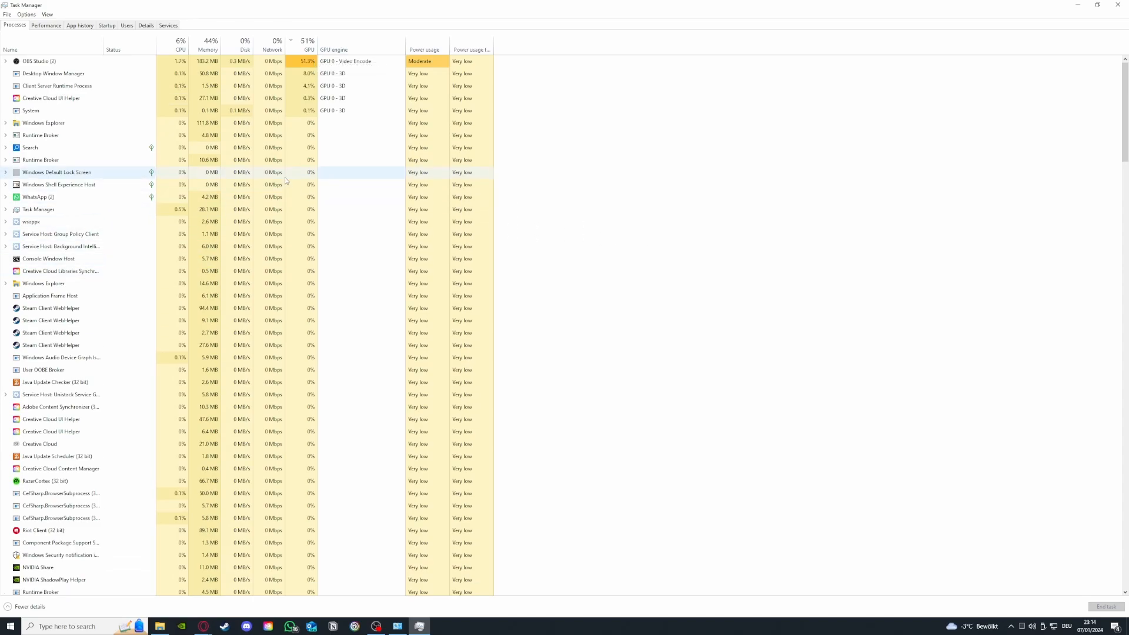
pyautogui.click(133, 308)
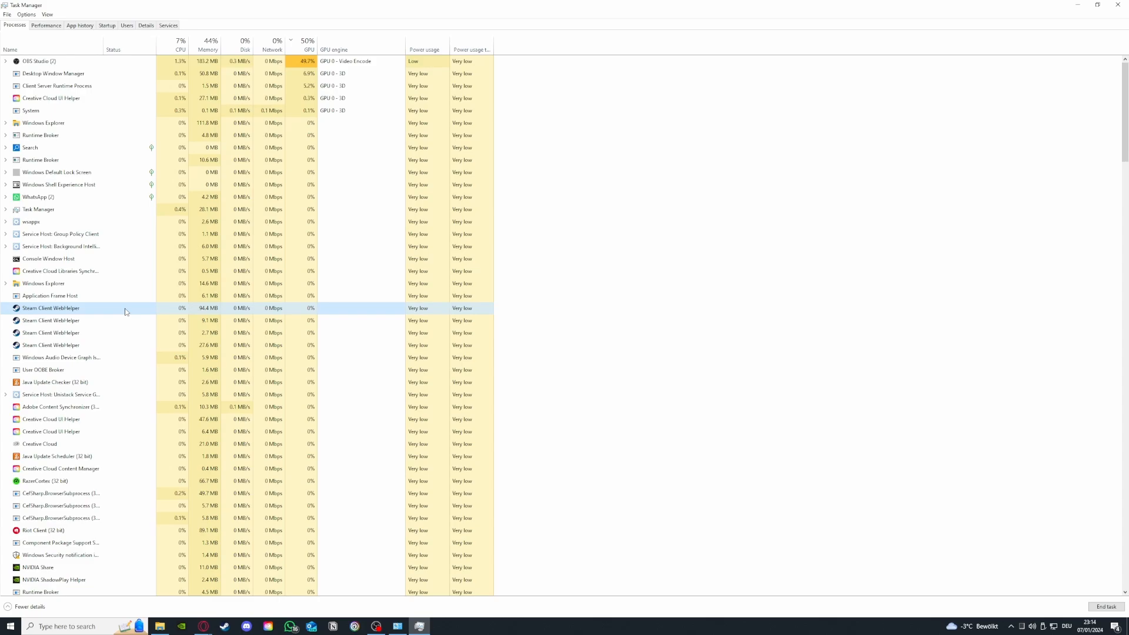
pyautogui.rightClick(125, 311)
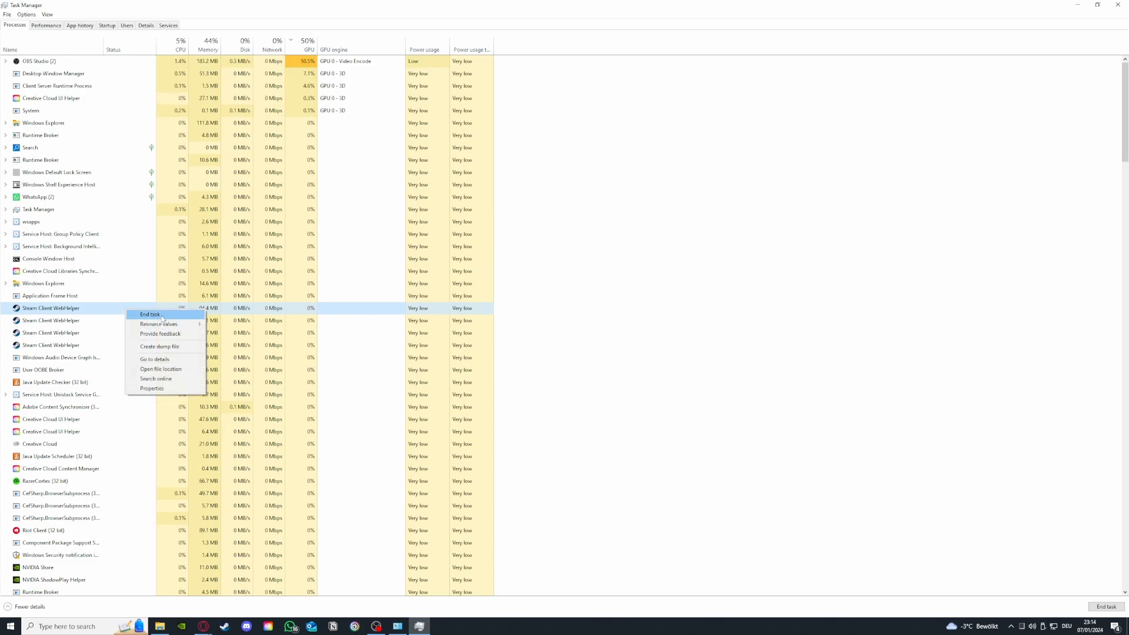
pyautogui.click(163, 319)
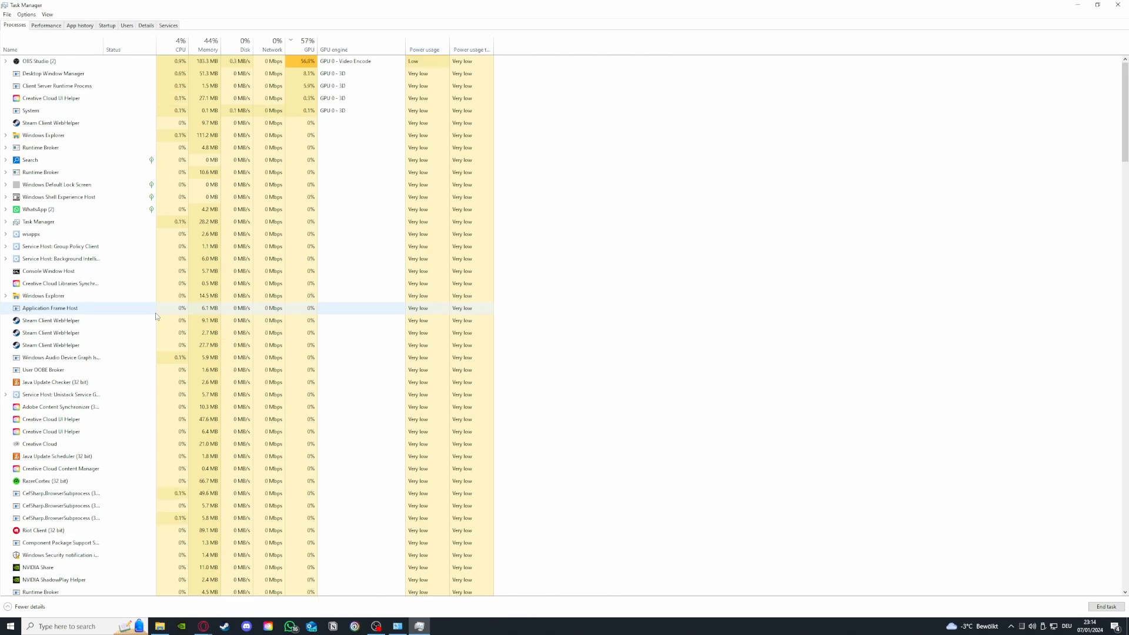
# Examine the Memory, CPU and GPU performance graphs, the processes list and the app history
pyautogui.click(58, 27)
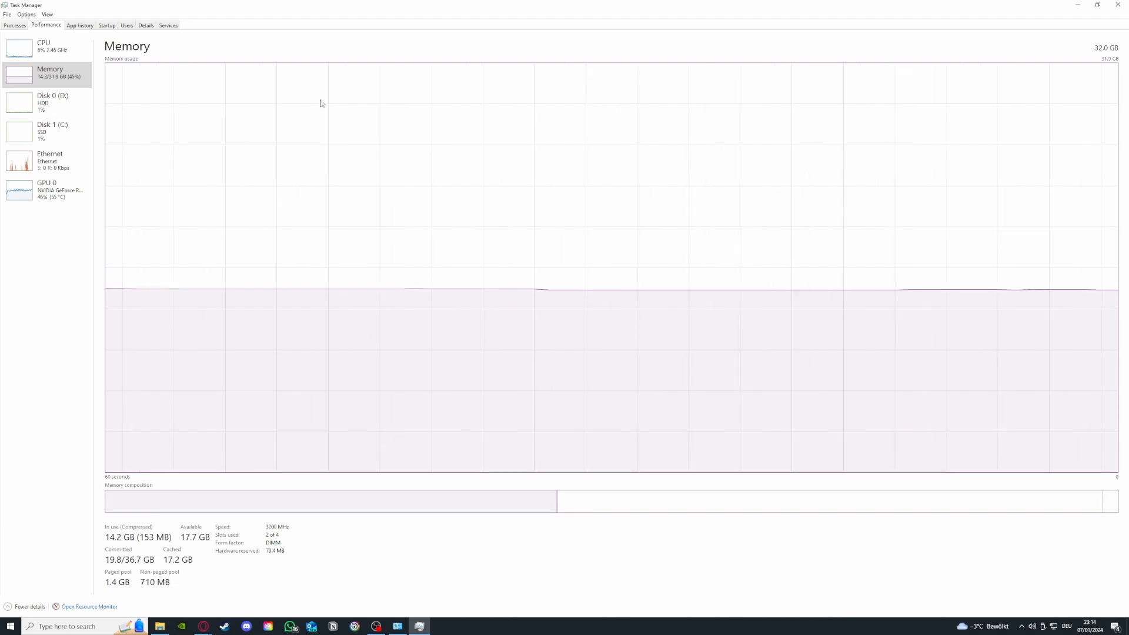
pyautogui.click(47, 49)
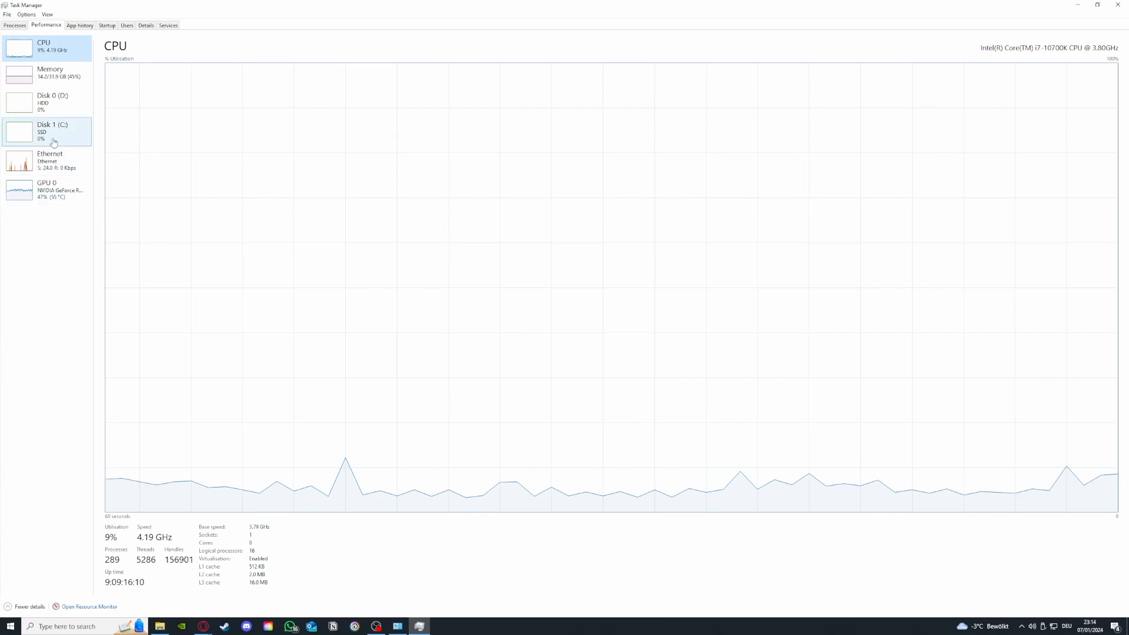
pyautogui.click(48, 189)
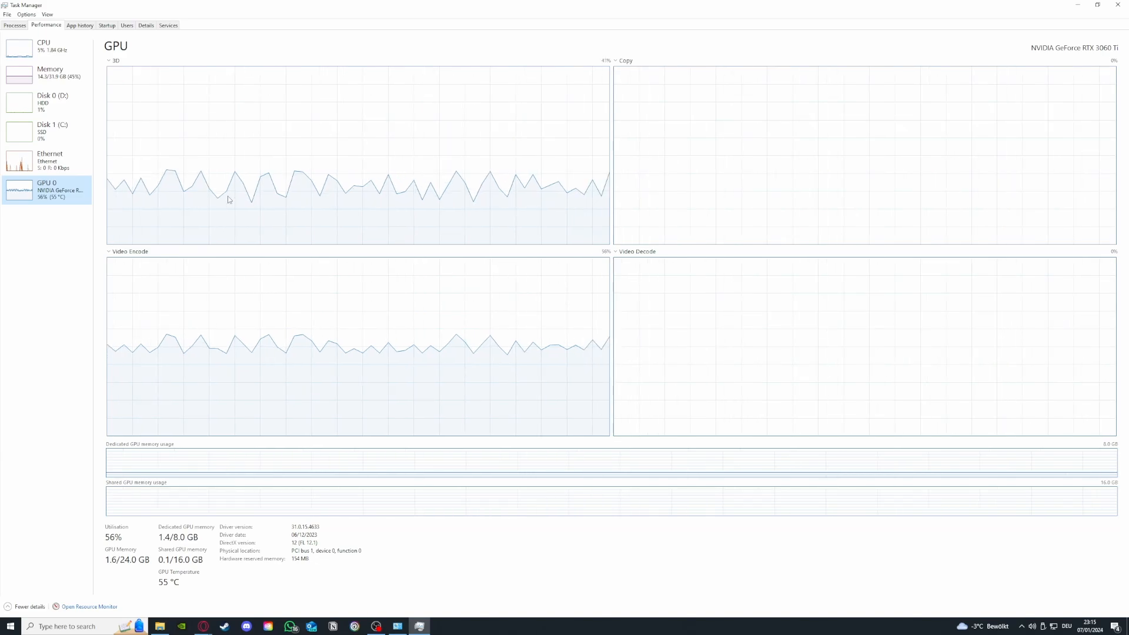
pyautogui.click(15, 26)
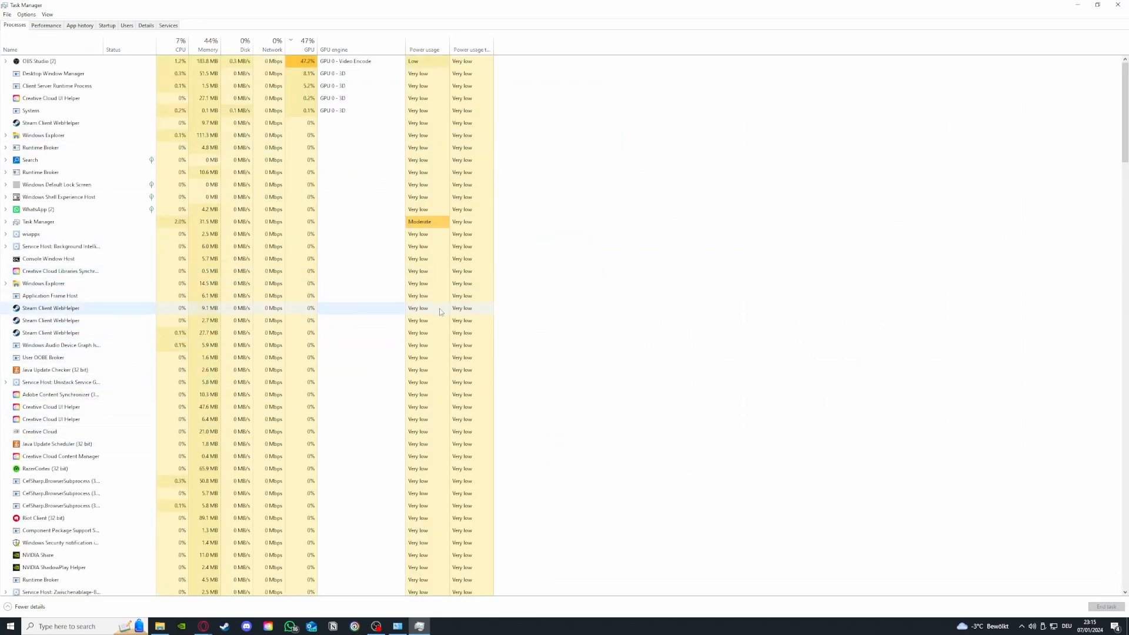
pyautogui.scroll(-2, 121, 328)
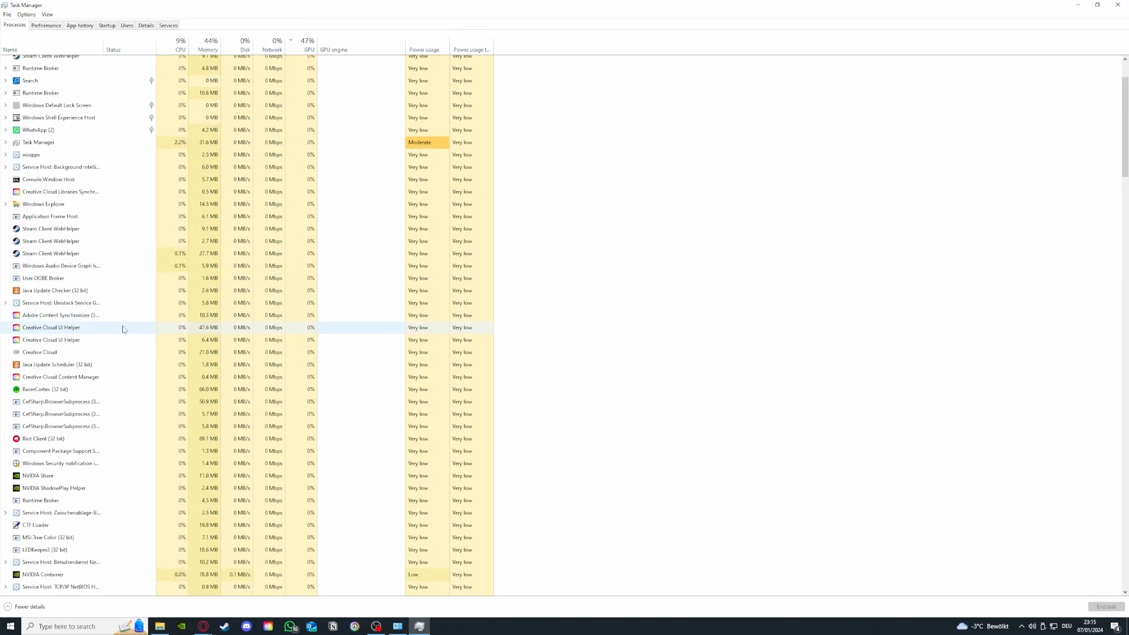
pyautogui.scroll(2, 139, 327)
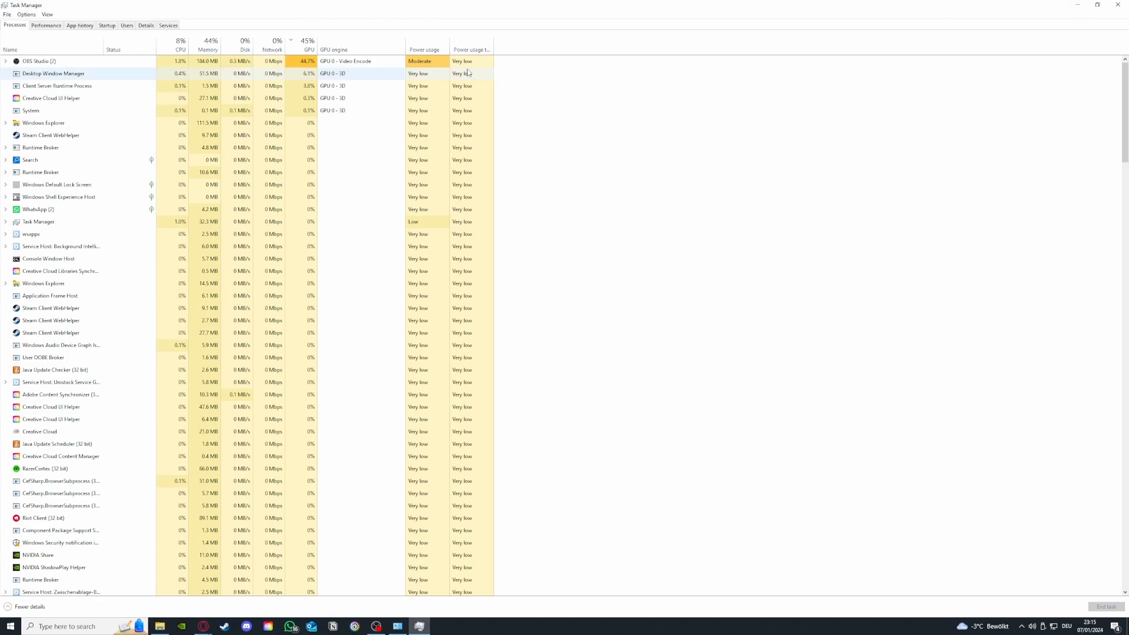
pyautogui.click(82, 28)
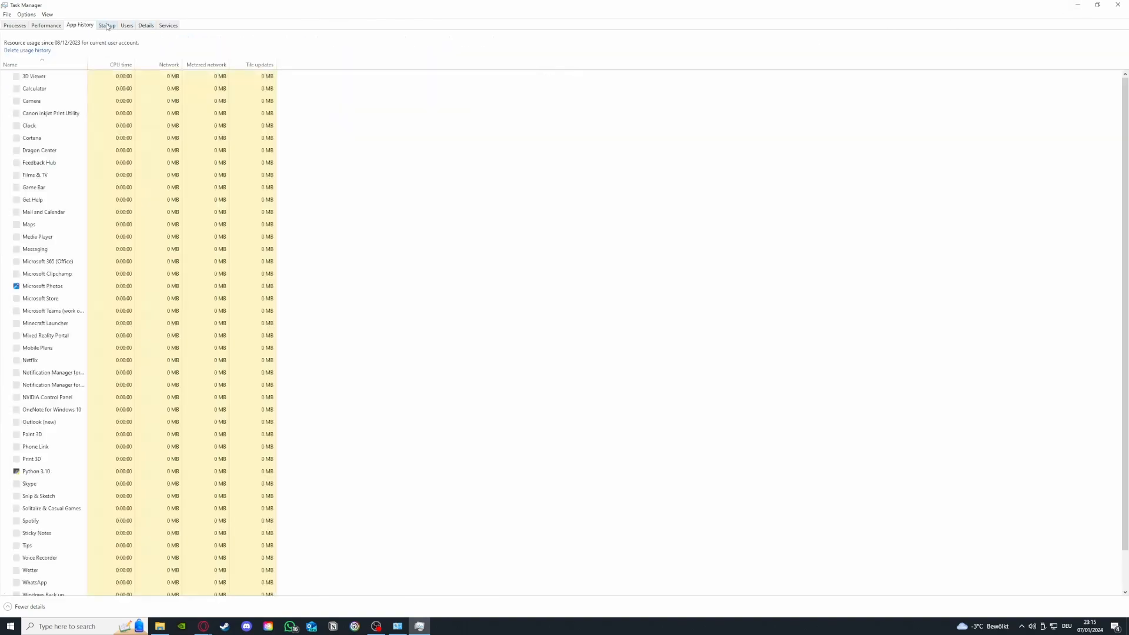
# Disable iCUE from launching at startup in the startup apps list, then close Task Manager
pyautogui.click(107, 26)
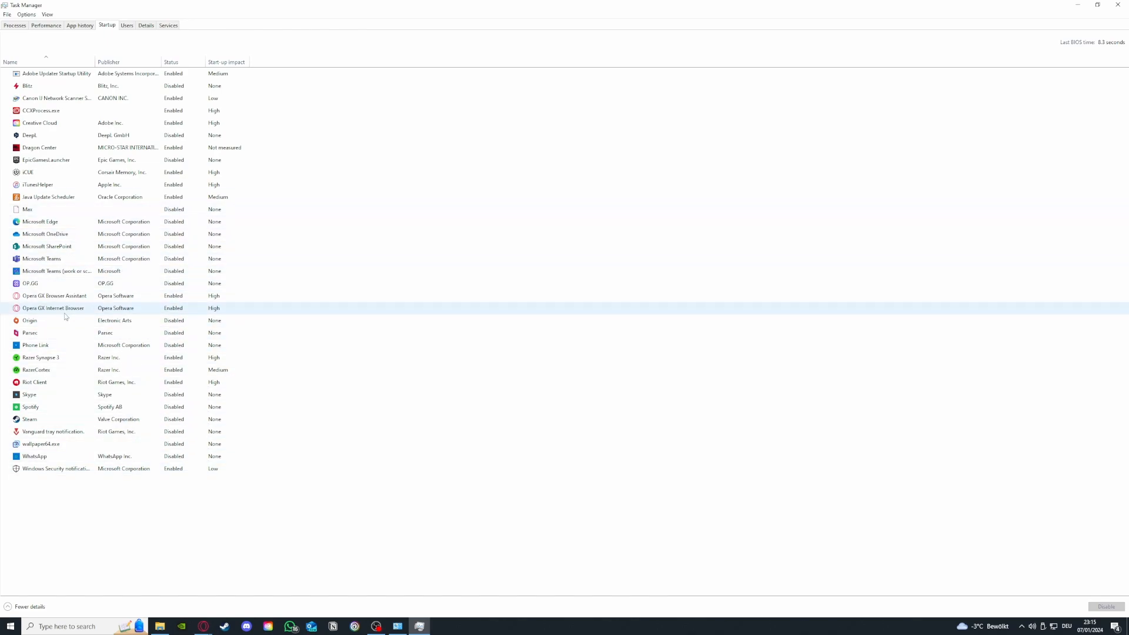
pyautogui.click(61, 334)
pyautogui.rightClick(74, 334)
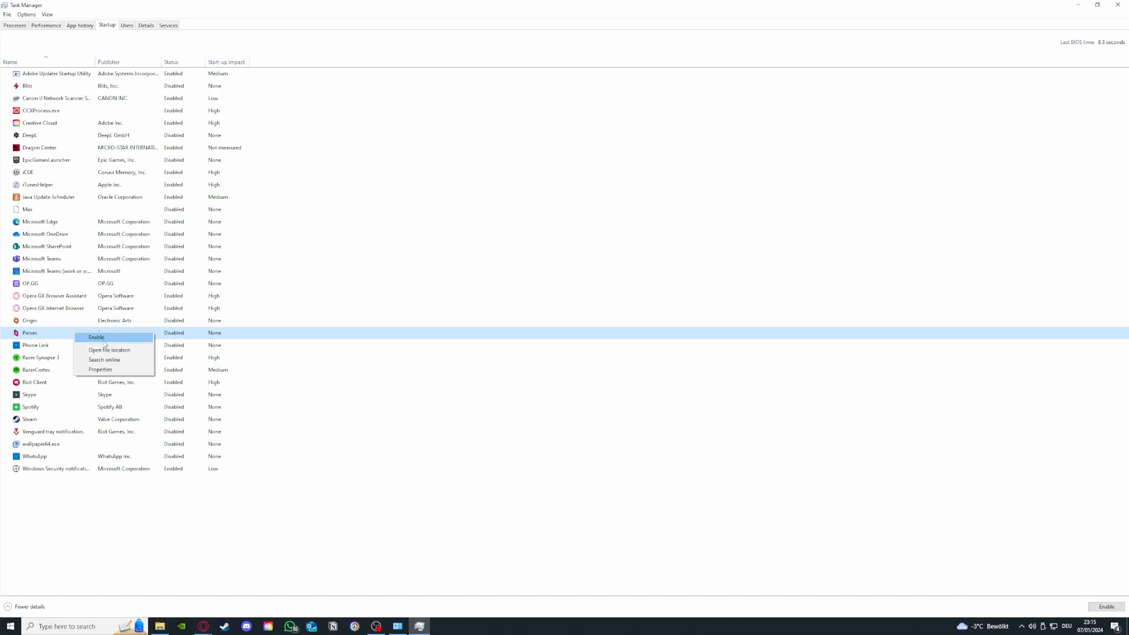
pyautogui.click(107, 175)
pyautogui.rightClick(65, 175)
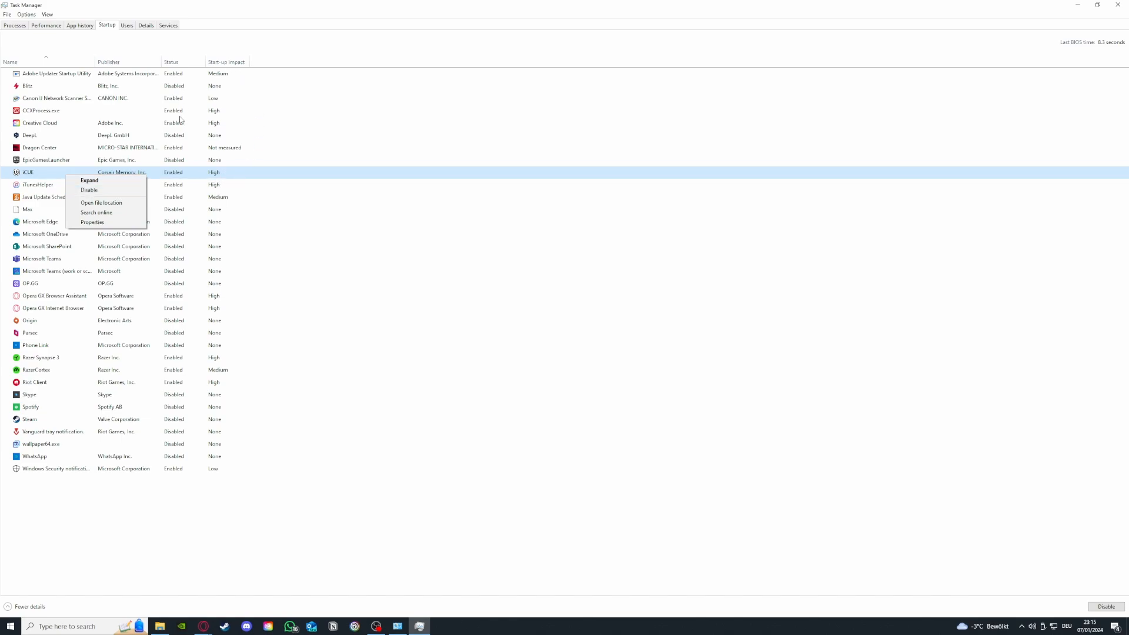
pyautogui.click(89, 190)
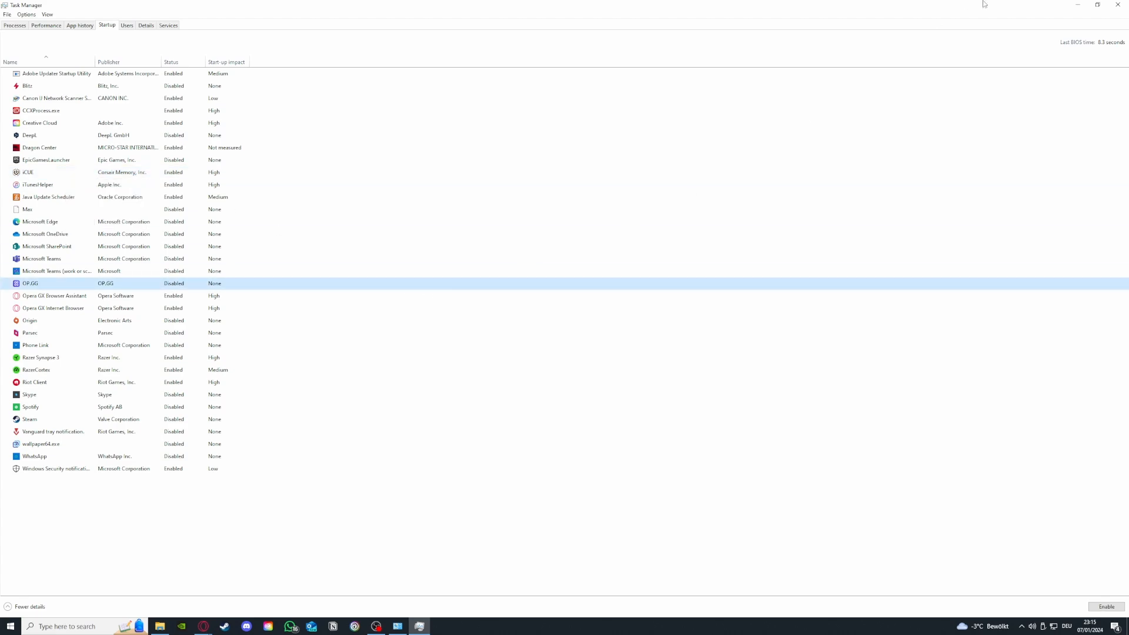
pyautogui.click(1117, 5)
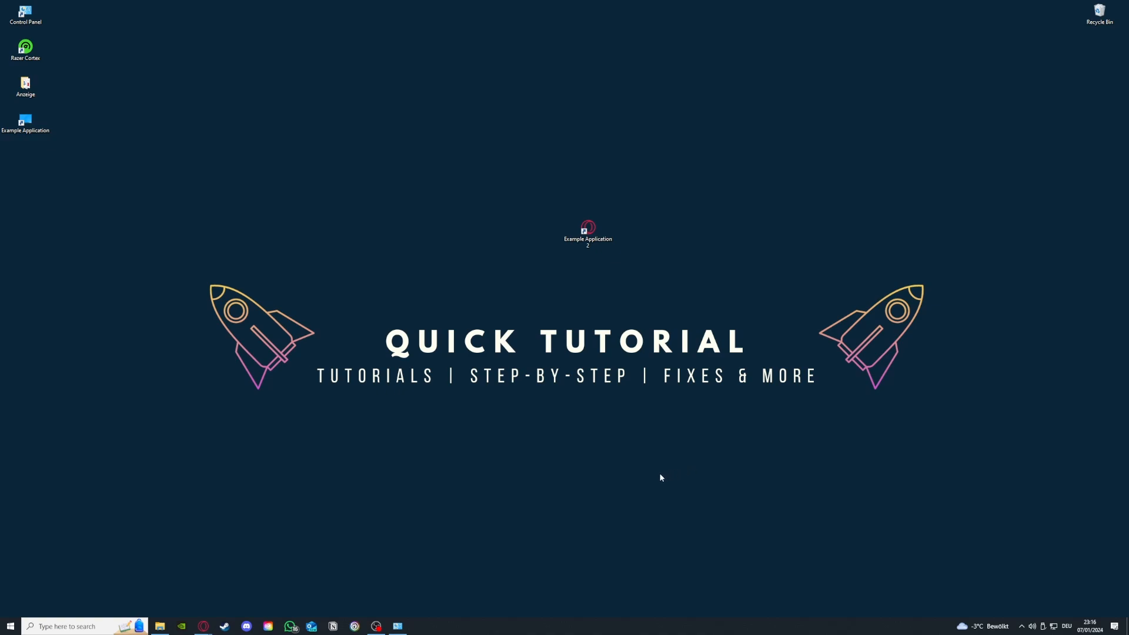
# Reopen Task Manager from the taskbar and enlarge its window to show full process details
pyautogui.rightClick(514, 632)
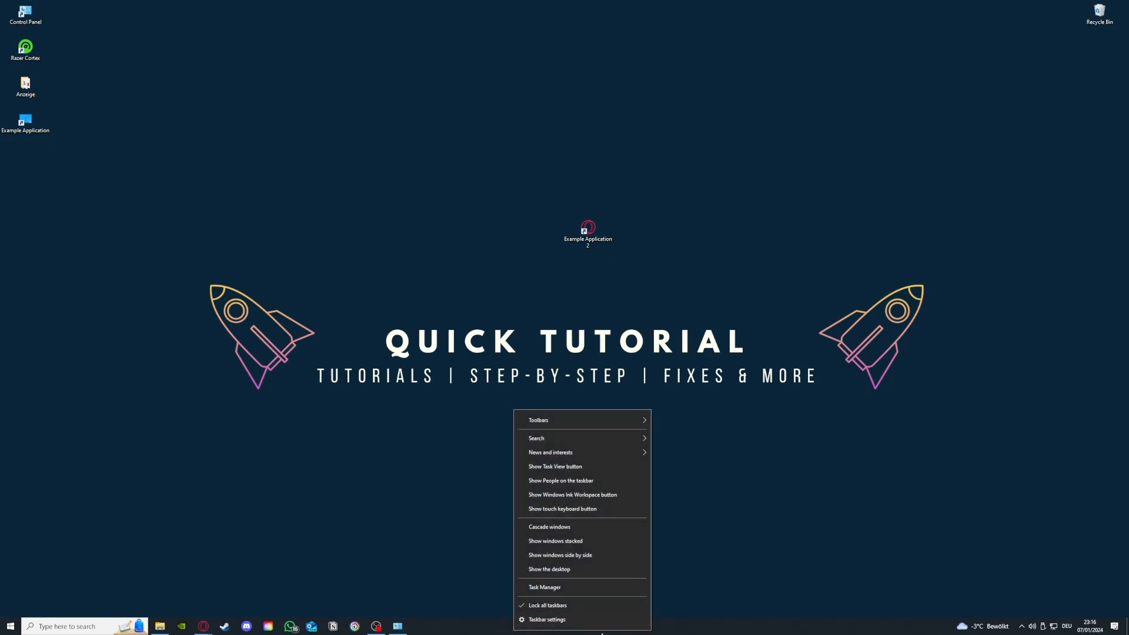
pyautogui.click(551, 588)
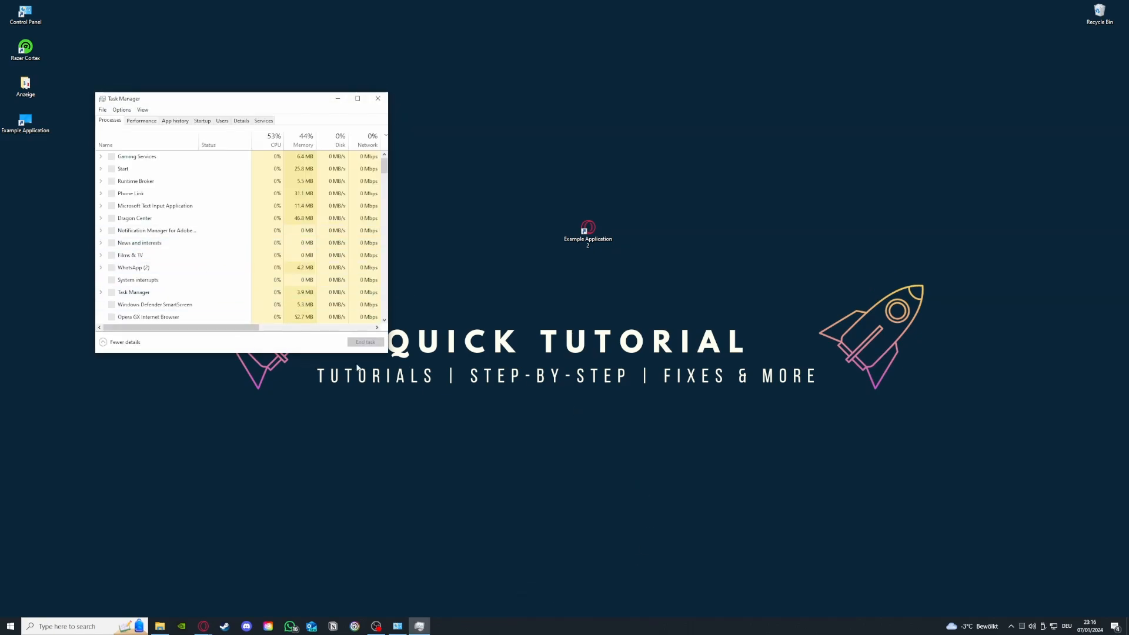
pyautogui.moveTo(382, 353); pyautogui.dragTo(728, 503)
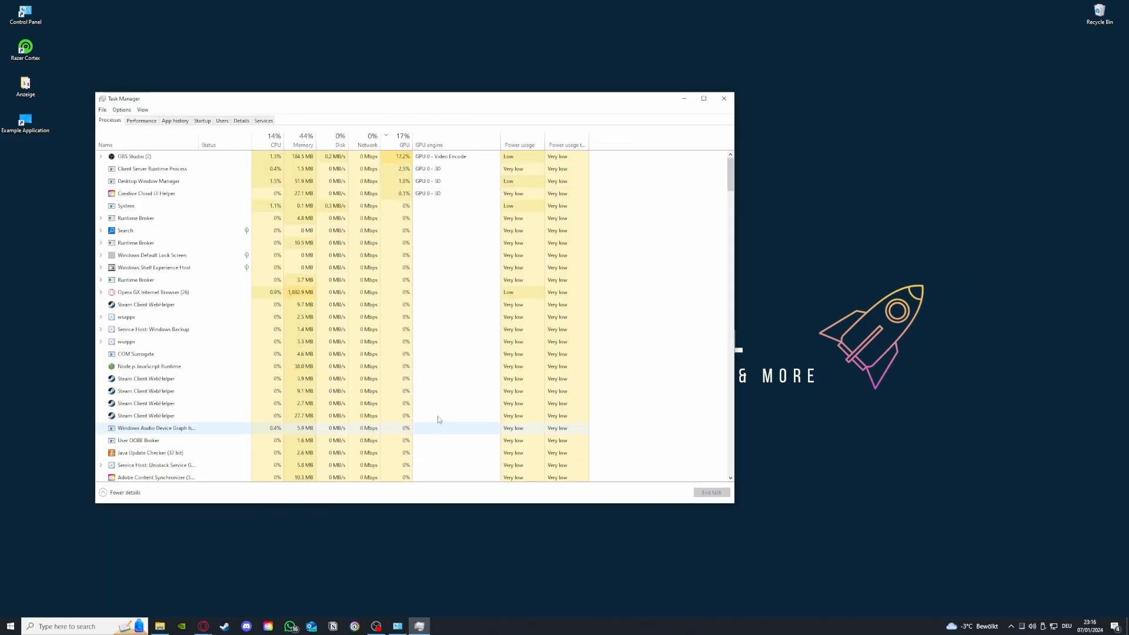
# Inspect the Steam Client WebHelper processes one by one, then close Task Manager
pyautogui.click(207, 305)
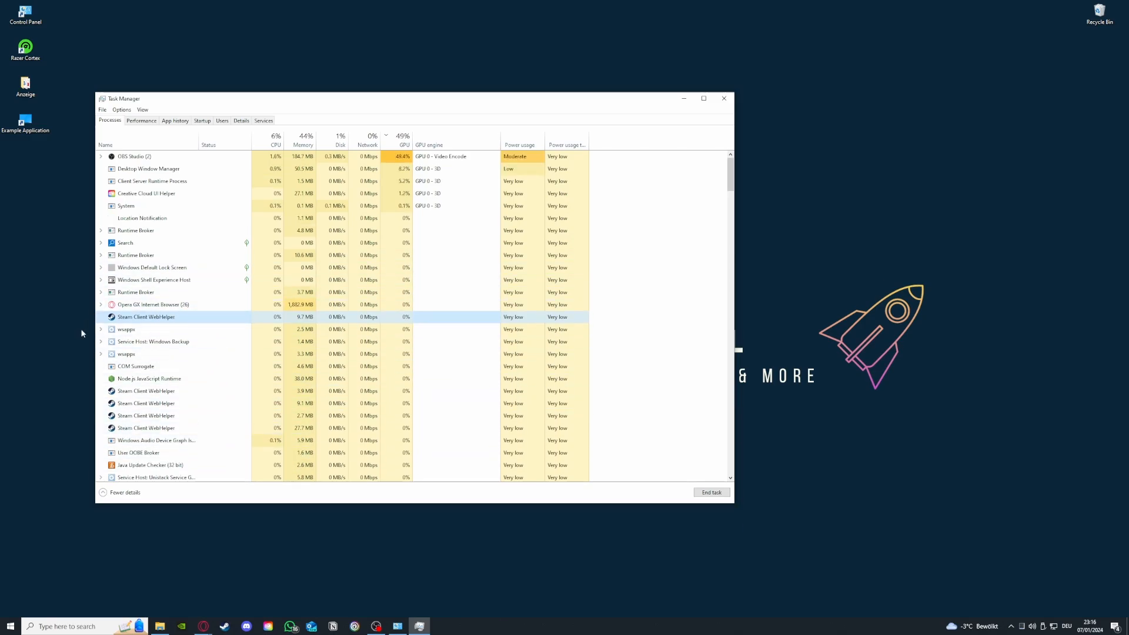
pyautogui.scroll(-3, 121, 406)
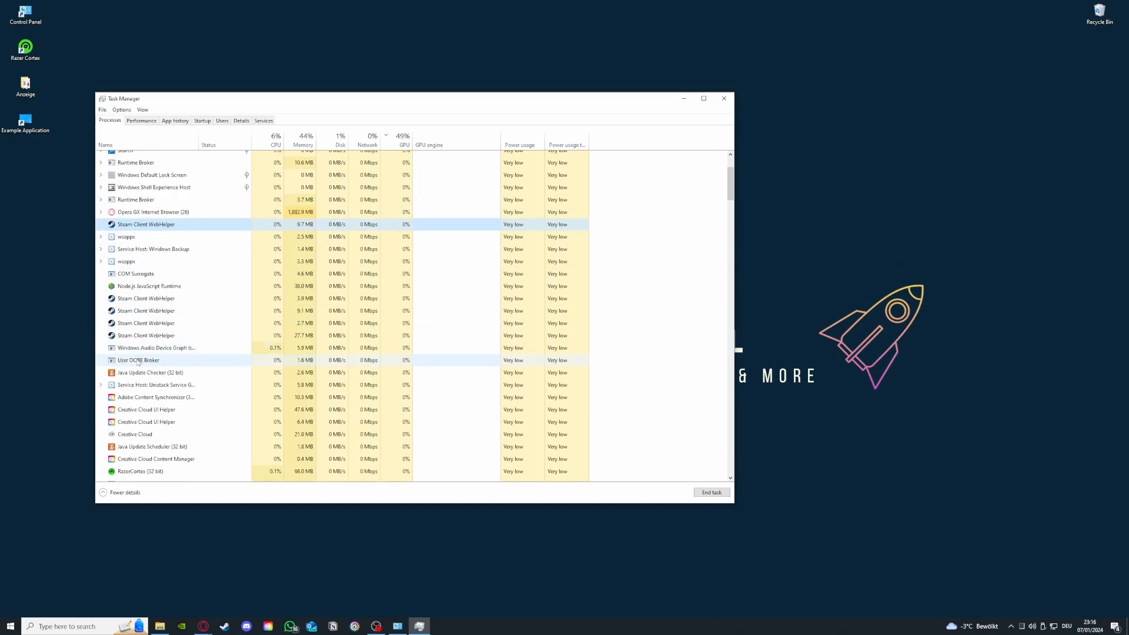
pyautogui.click(133, 296)
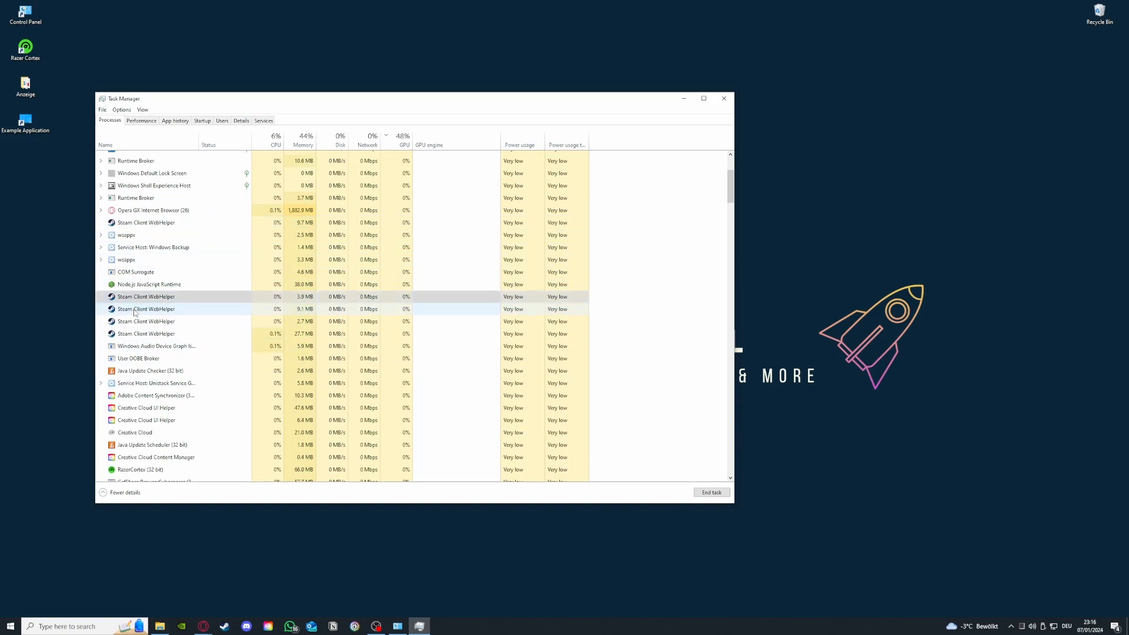
pyautogui.click(136, 309)
pyautogui.click(138, 321)
pyautogui.click(139, 335)
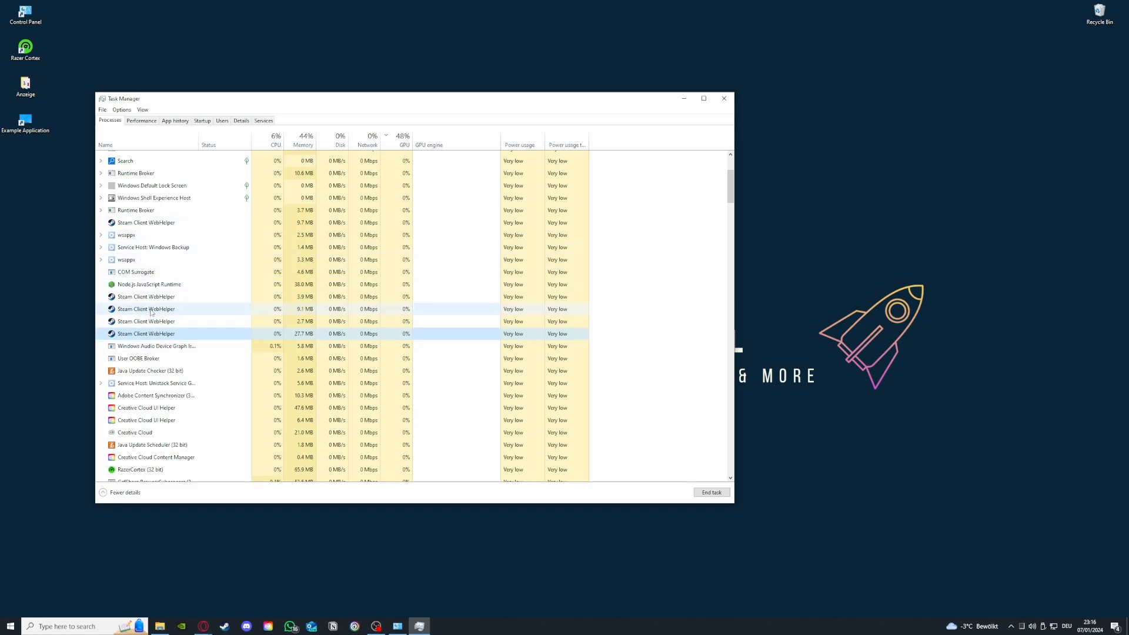
pyautogui.click(722, 97)
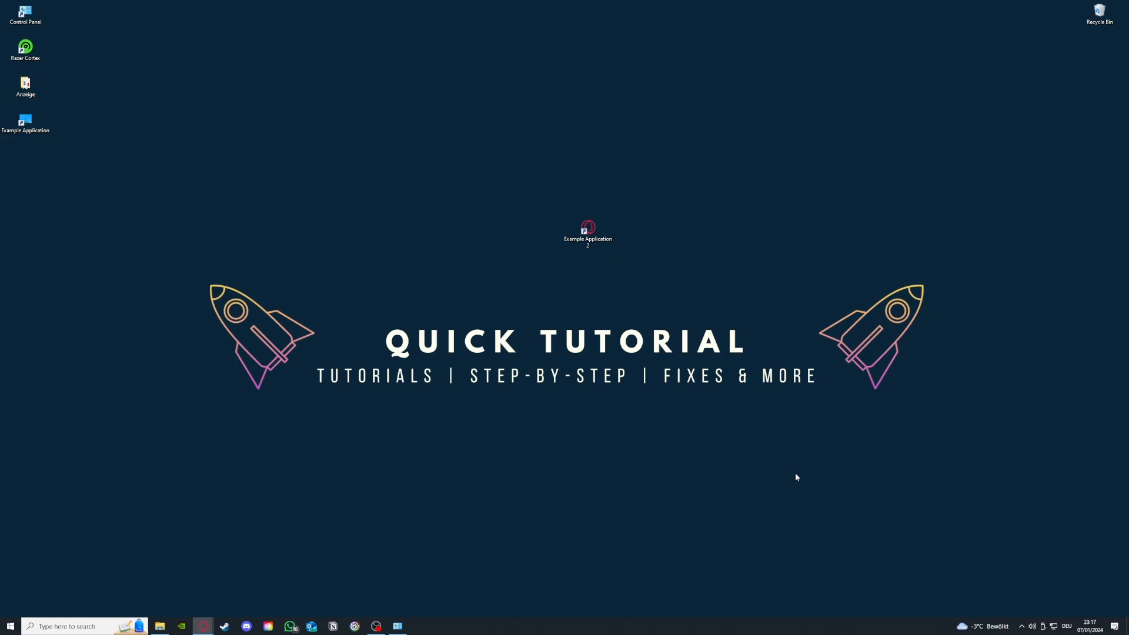
# Open Administrative Tools from the System and Security control panel
pyautogui.click(397, 626)
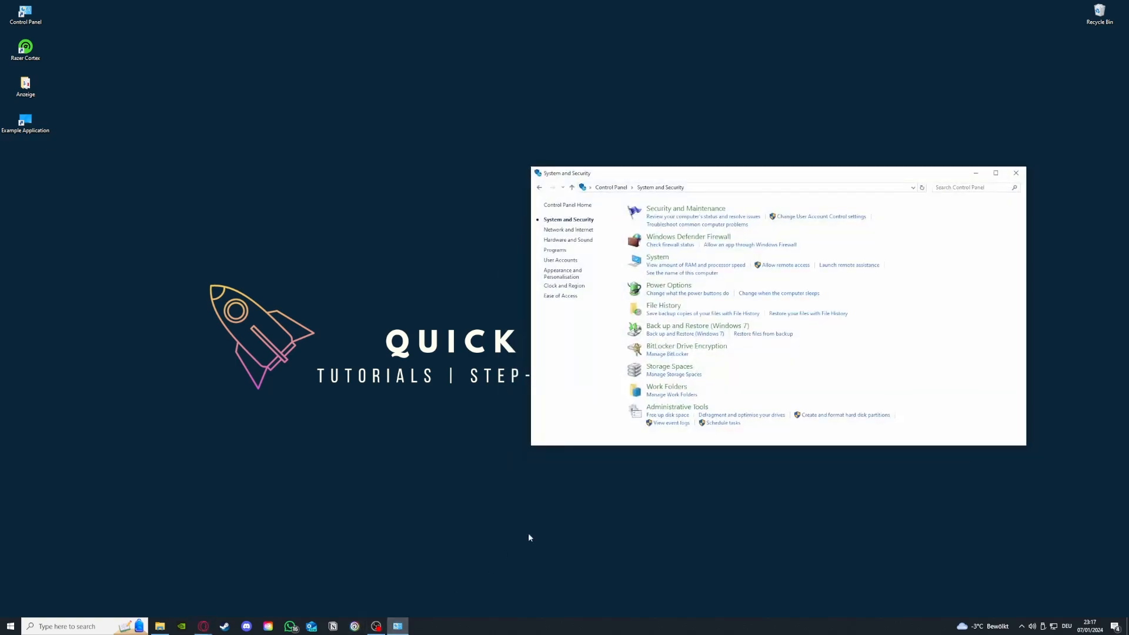
pyautogui.moveTo(671, 410)
pyautogui.mouseDown()
pyautogui.moveTo(582, 406)
pyautogui.moveTo(517, 420)
pyautogui.moveTo(652, 411)
pyautogui.mouseUp()
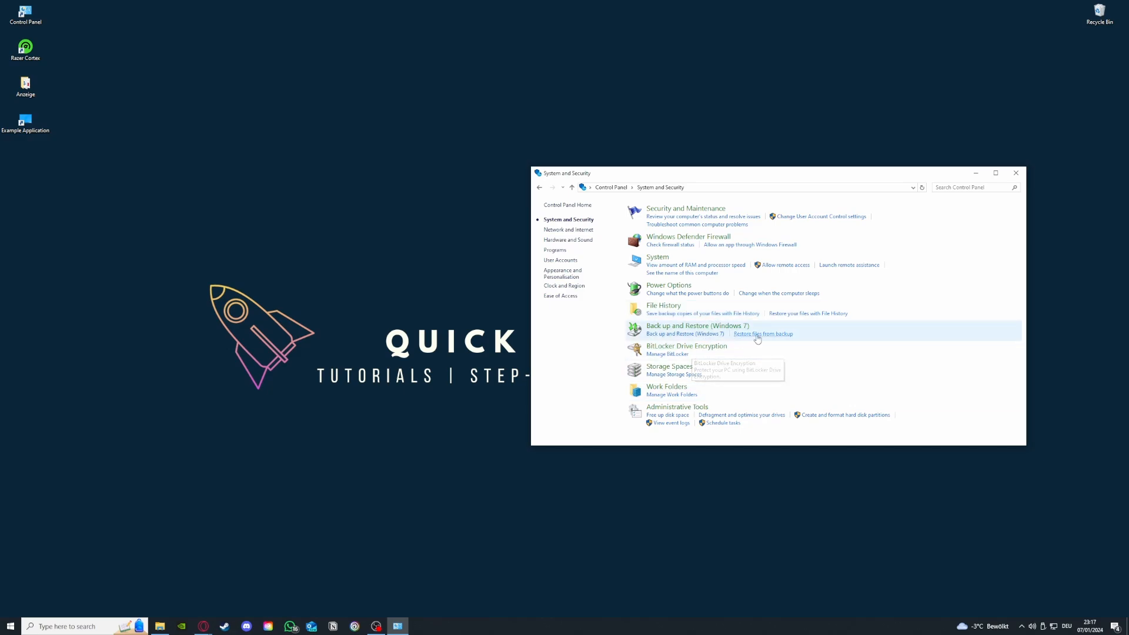
pyautogui.click(697, 408)
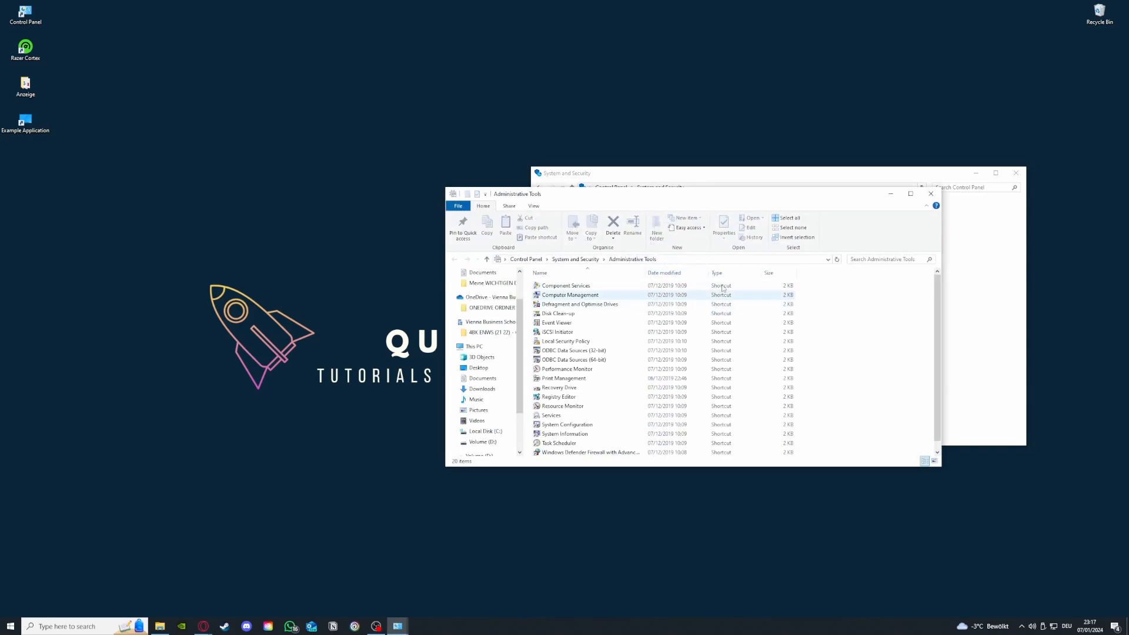
pyautogui.moveTo(700, 196); pyautogui.dragTo(281, 131)
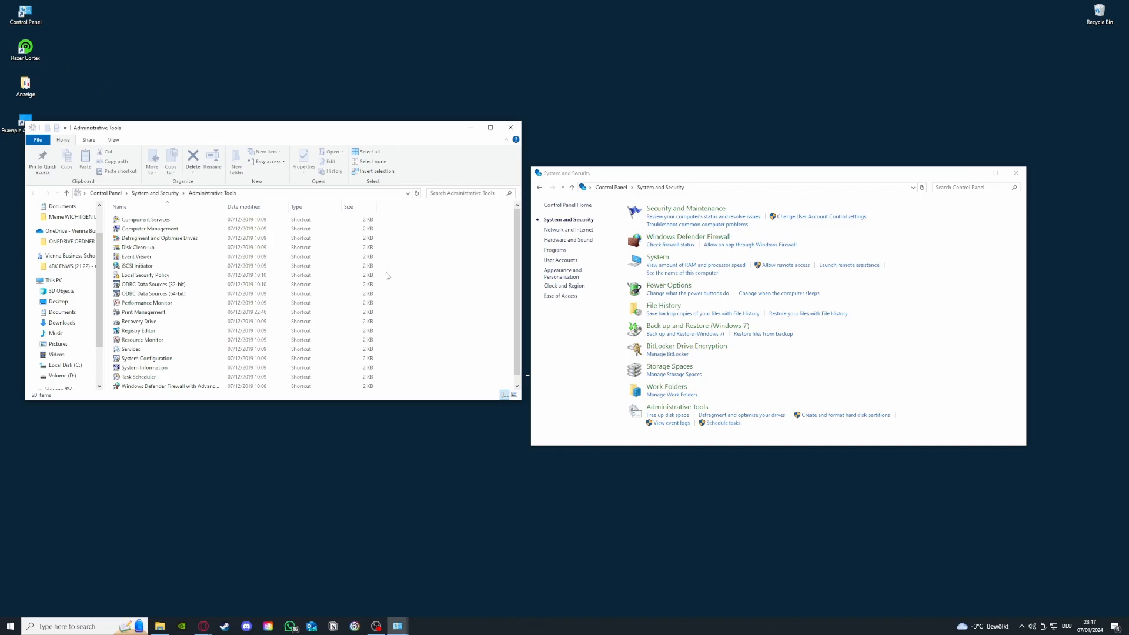
pyautogui.click(92, 628)
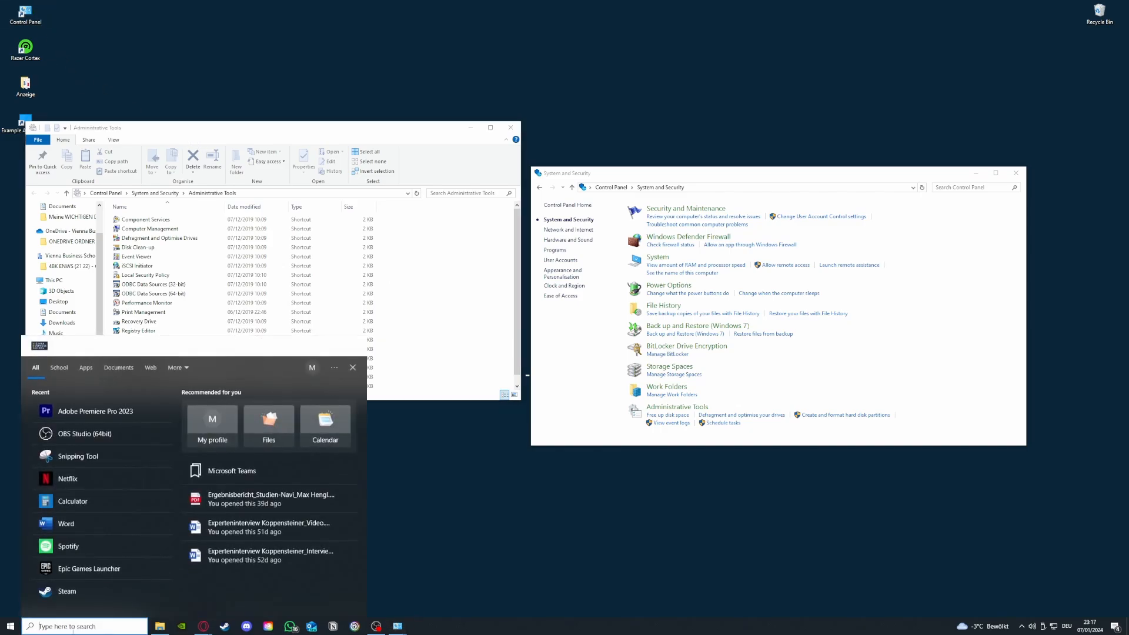
pyautogui.press('Escape')
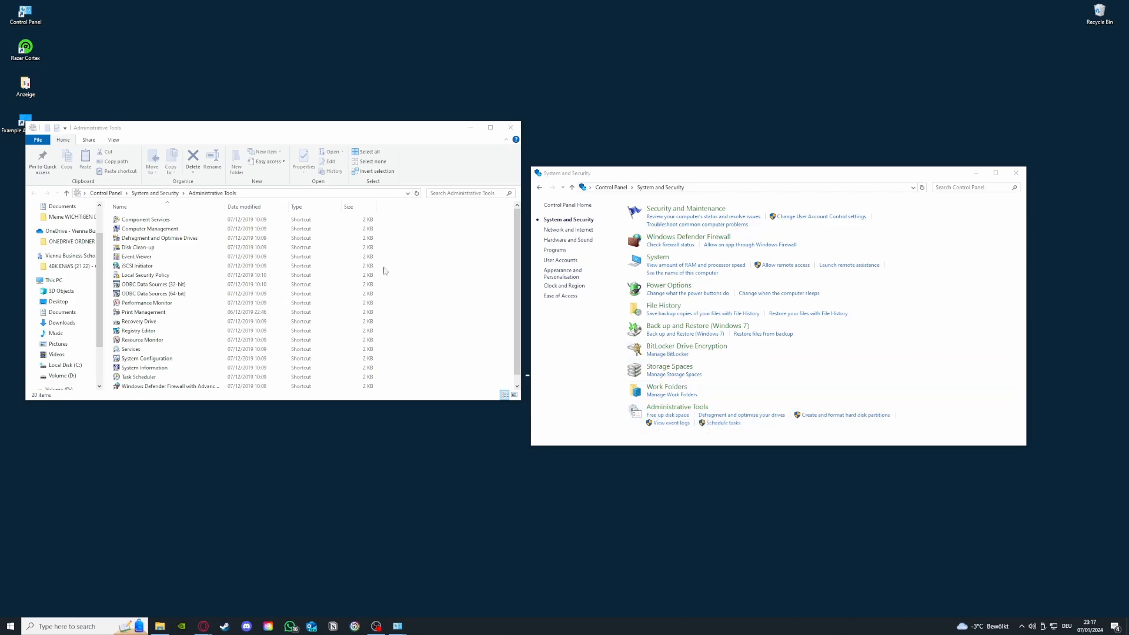
# Open Disk Clean-up and check its drive choices, then close it along with the Administrative Tools and System and Security windows
pyautogui.doubleClick(140, 247)
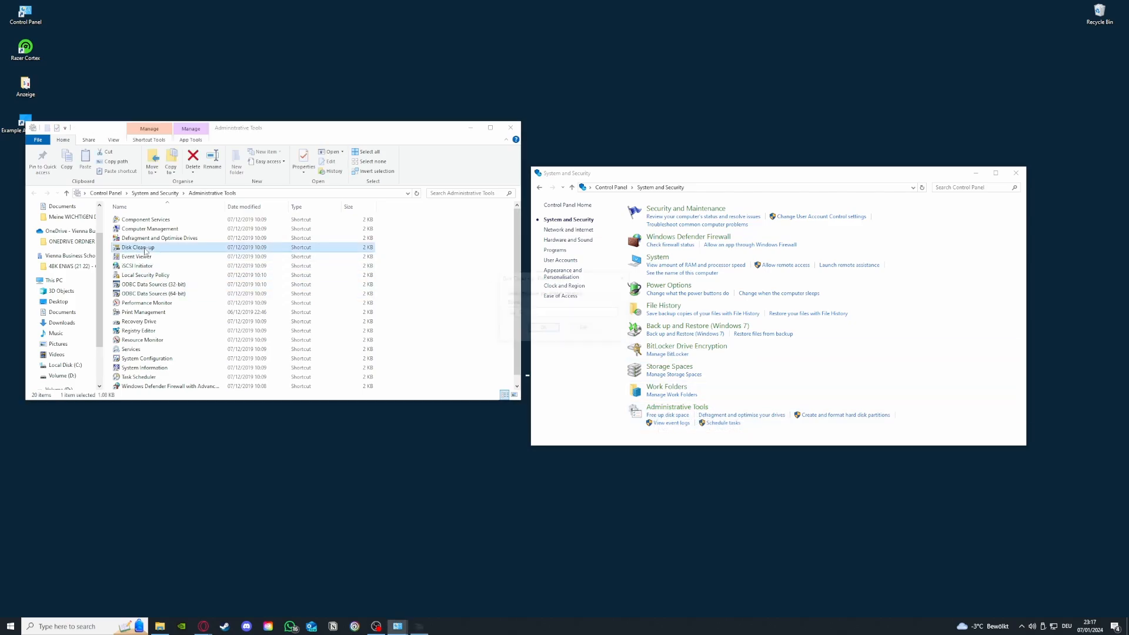
pyautogui.click(562, 315)
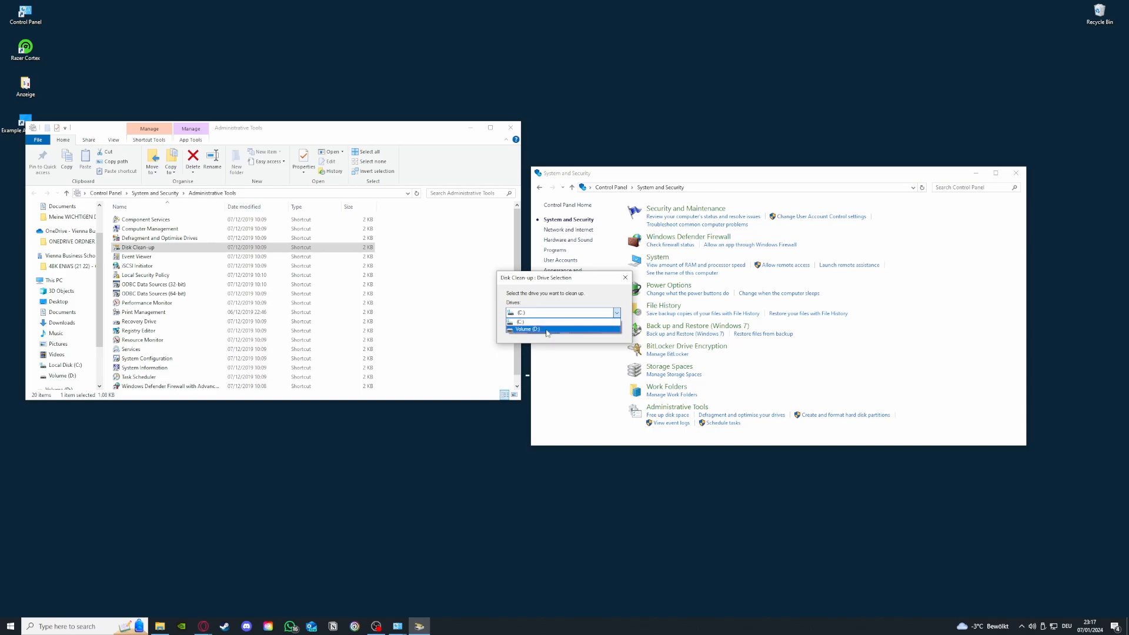
pyautogui.click(625, 277)
pyautogui.click(625, 277)
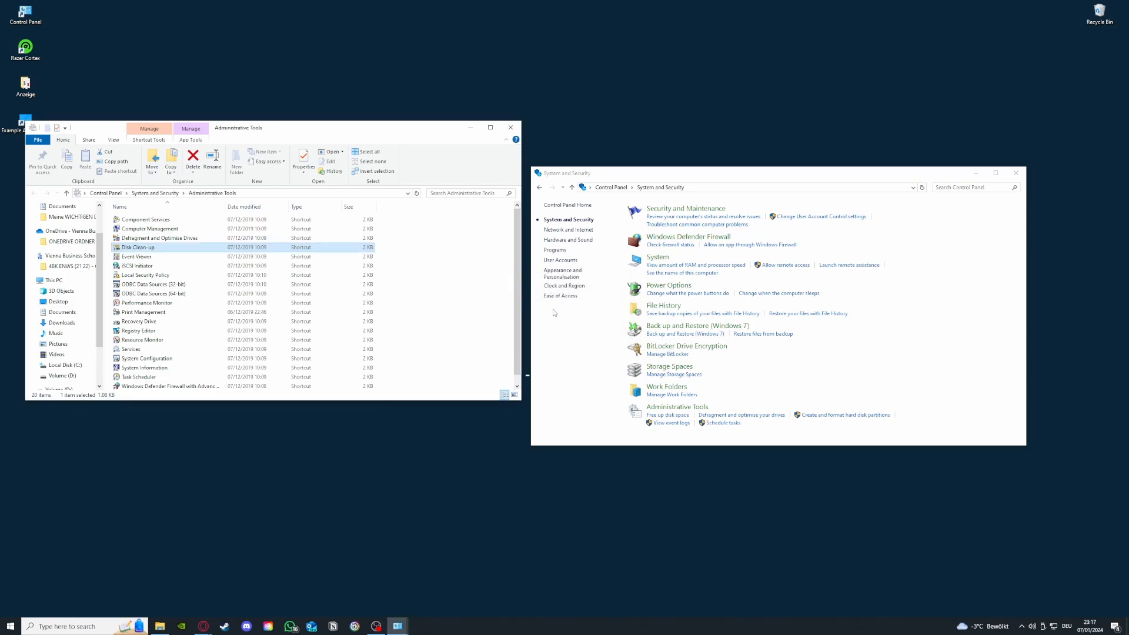
pyautogui.click(510, 128)
pyautogui.click(1016, 173)
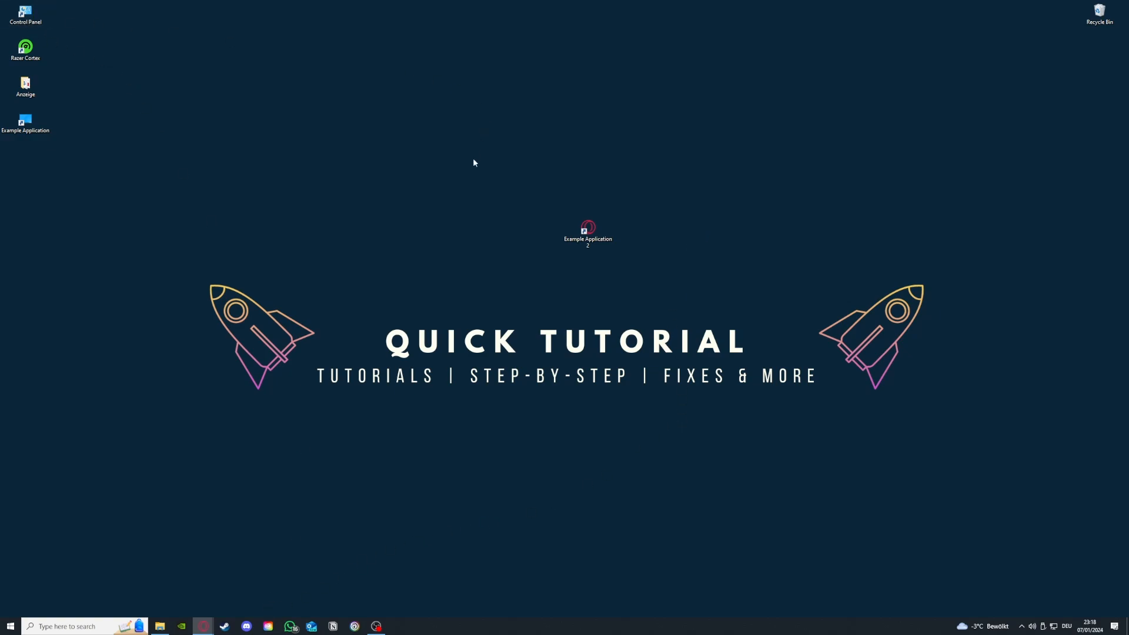
# Open Control Panel's installed programs list and inspect the uninstall option for Microsoft Teams without uninstalling, then go back
pyautogui.doubleClick(43, 16)
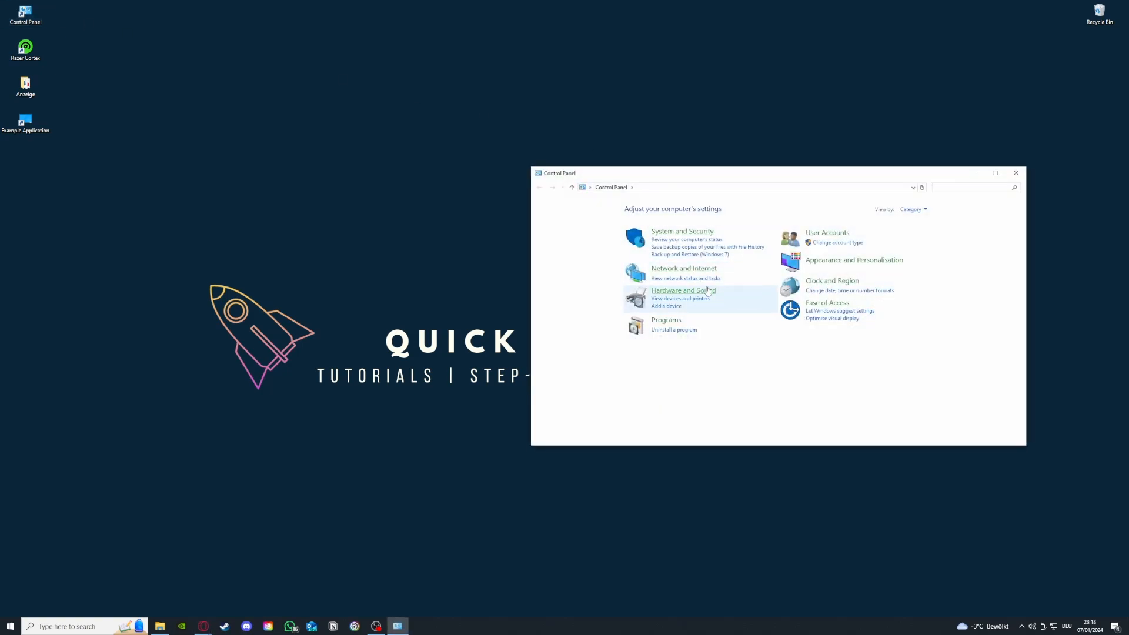
pyautogui.click(674, 330)
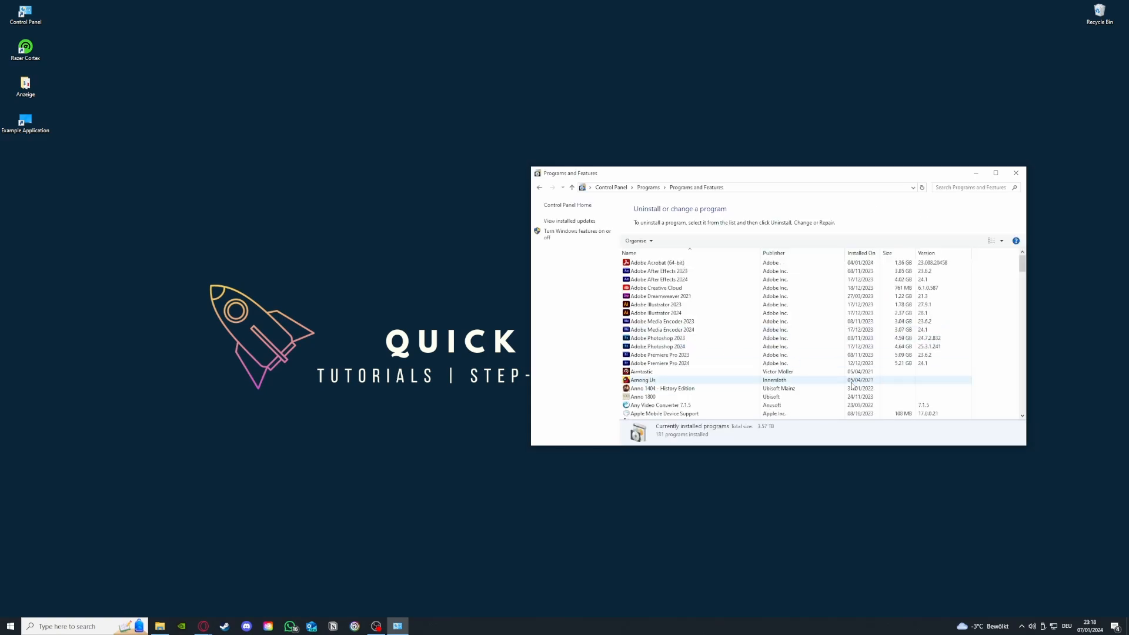
pyautogui.scroll(-15, 852, 385)
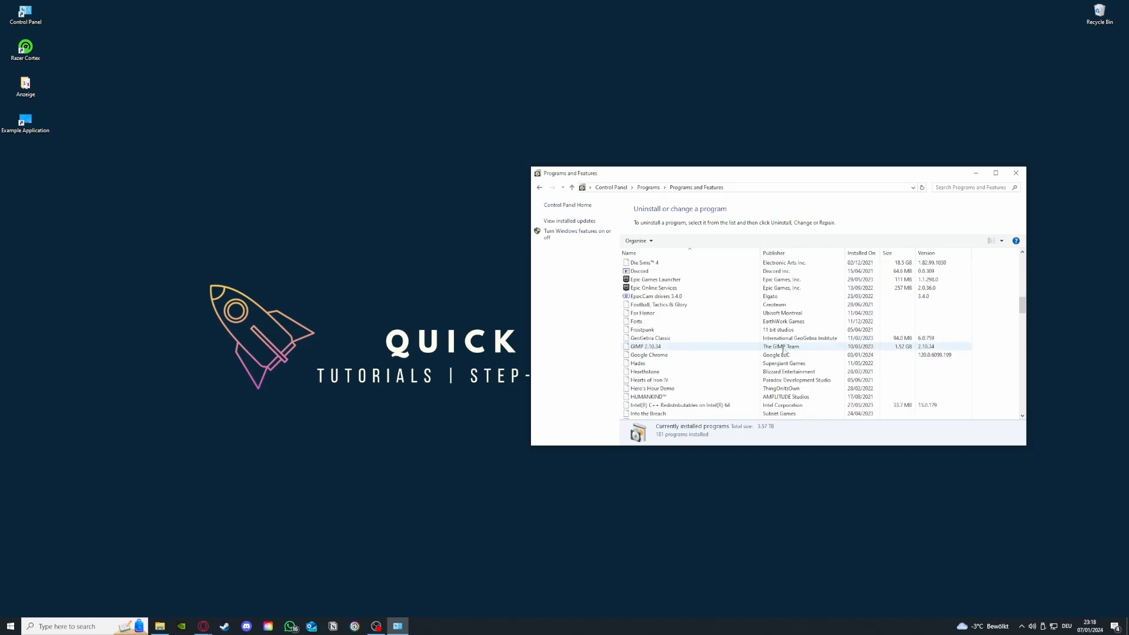
pyautogui.scroll(-10, 776, 352)
pyautogui.scroll(5, 734, 356)
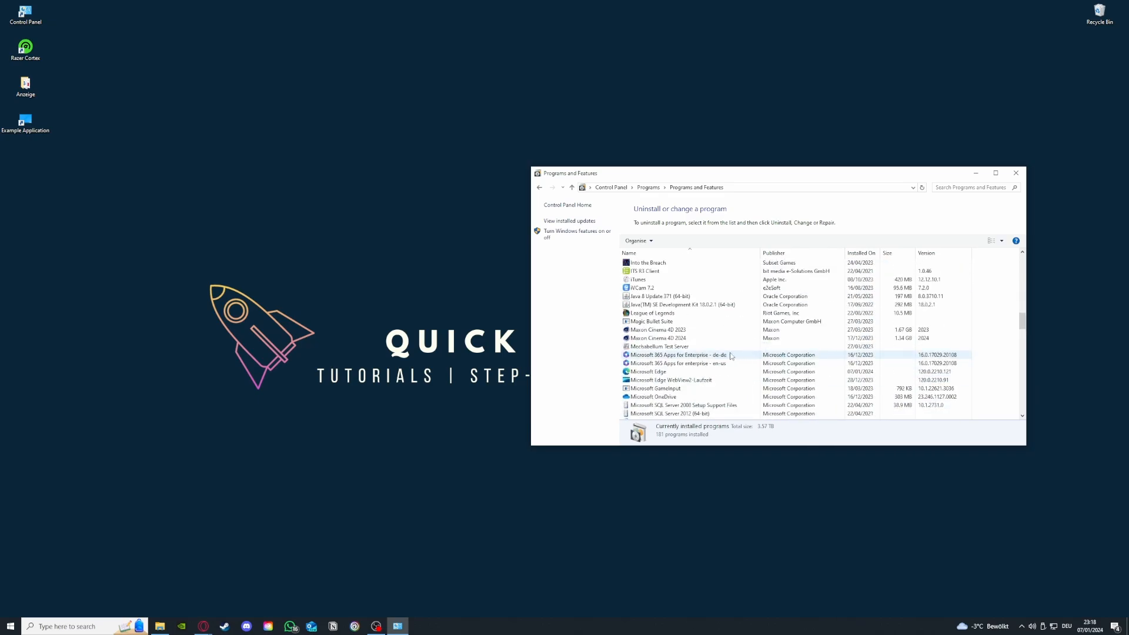
pyautogui.scroll(-3, 731, 356)
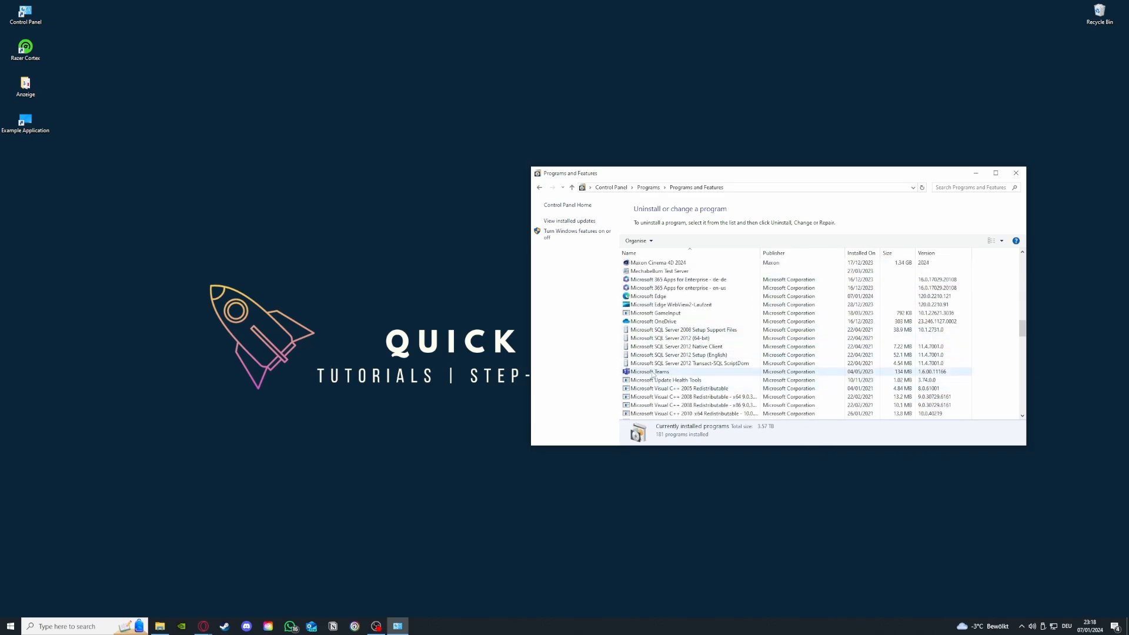
pyautogui.click(653, 374)
pyautogui.rightClick(652, 374)
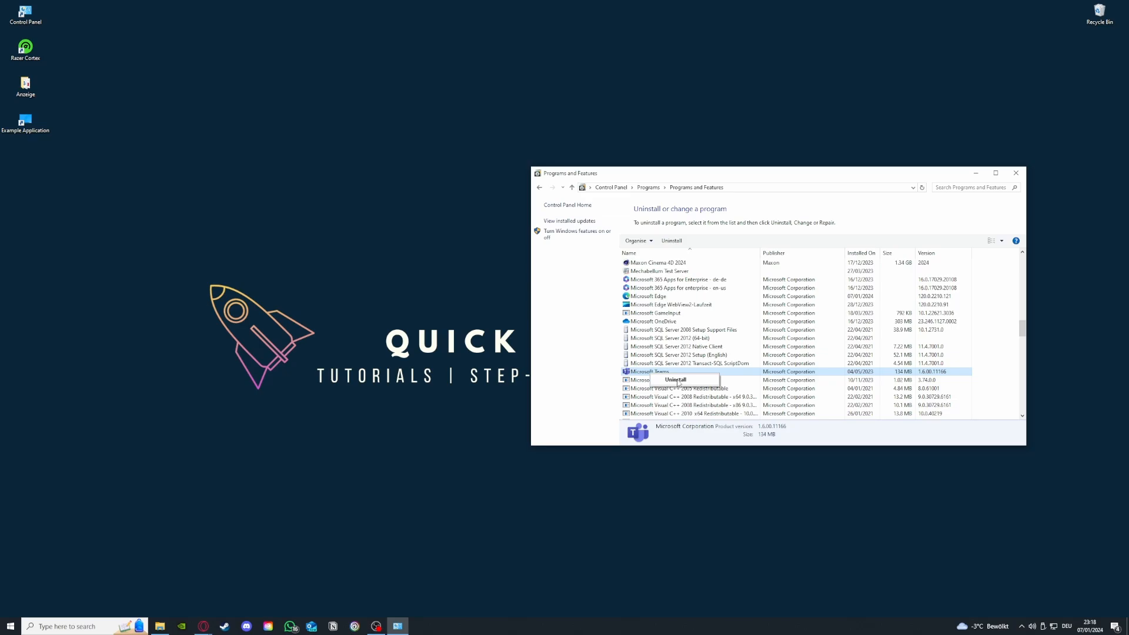
pyautogui.click(562, 303)
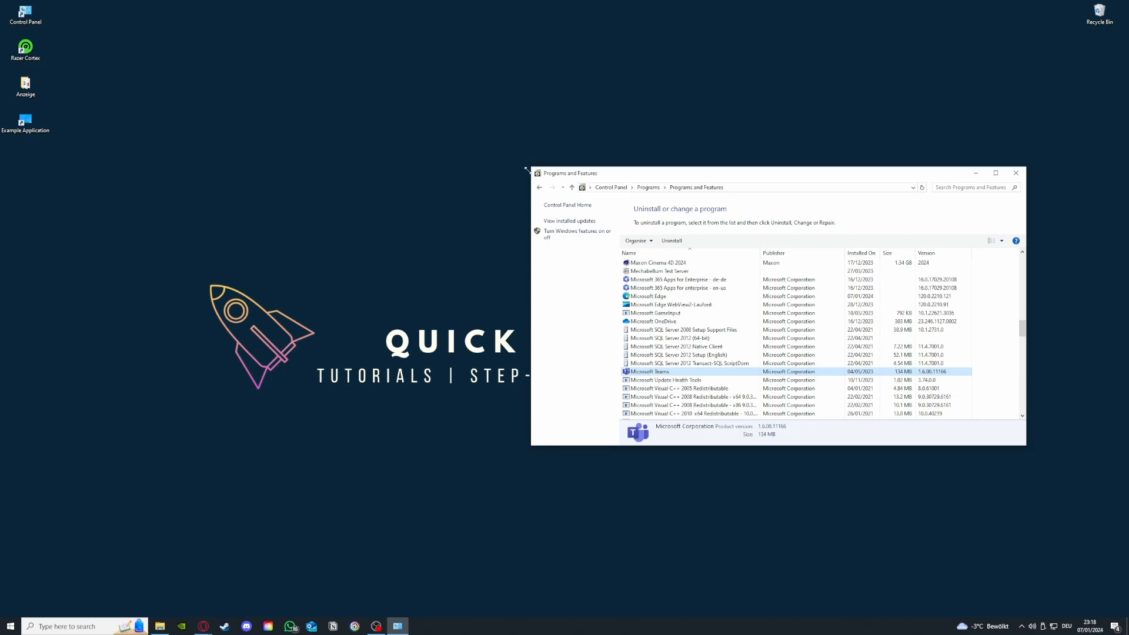
pyautogui.click(539, 189)
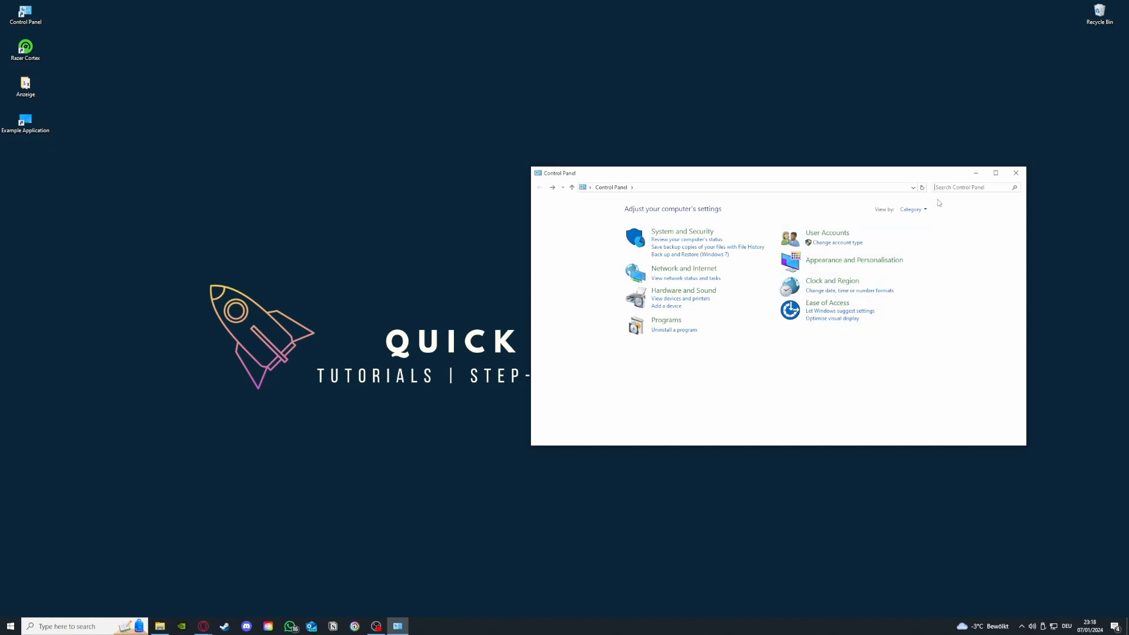
# Search Control Panel for window, open Windows Defender Firewall and browse the list of apps allowed through it
pyautogui.write('window')
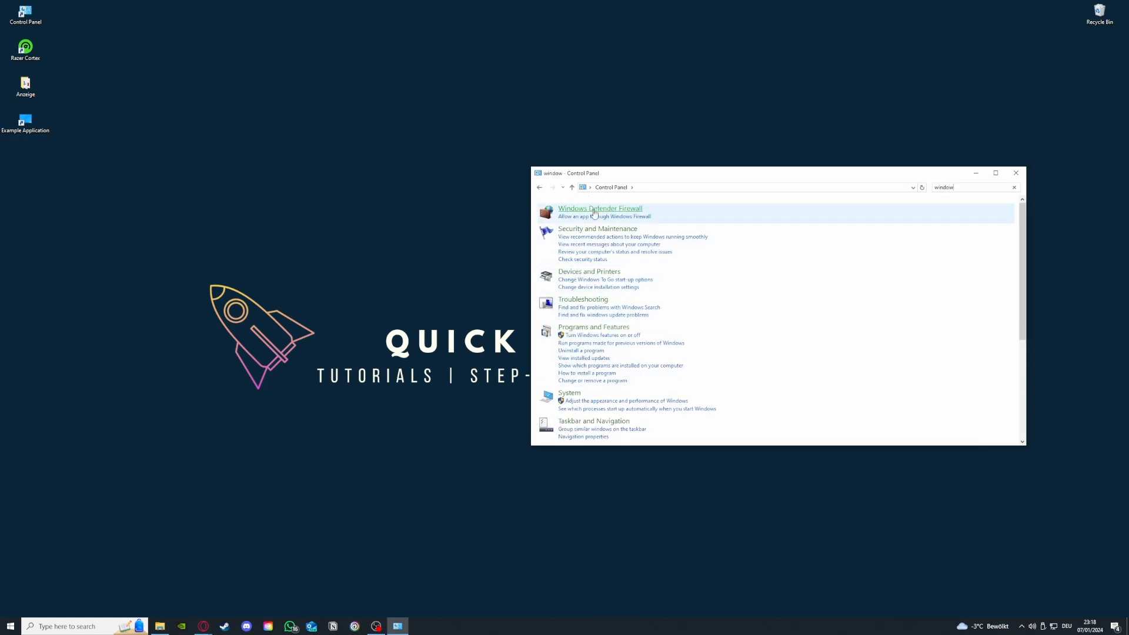
pyautogui.click(600, 208)
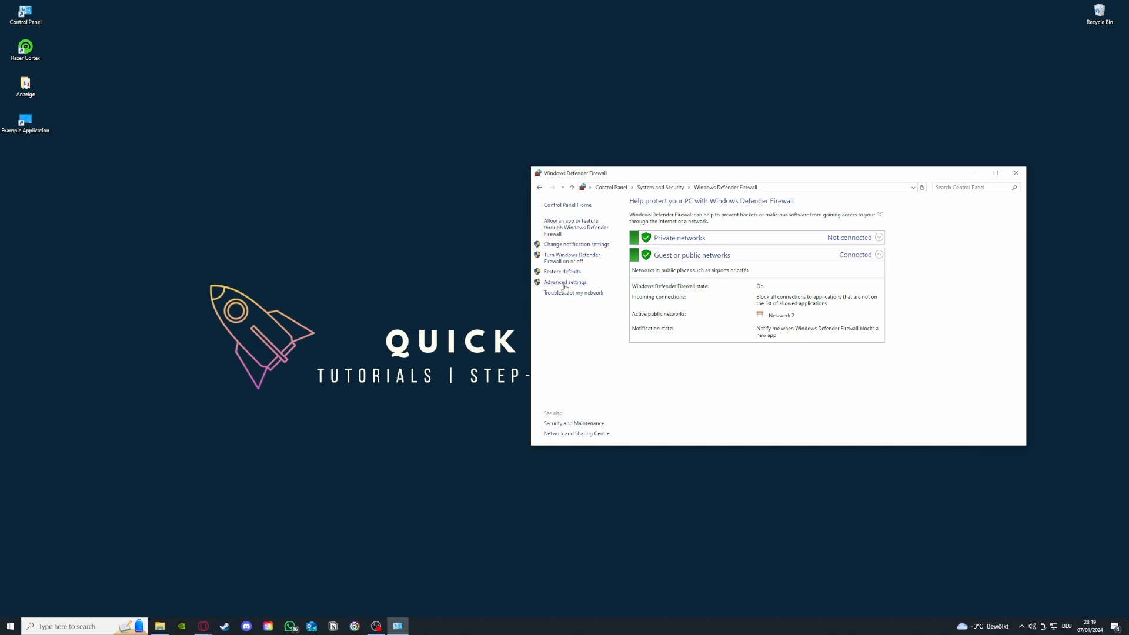
pyautogui.click(568, 229)
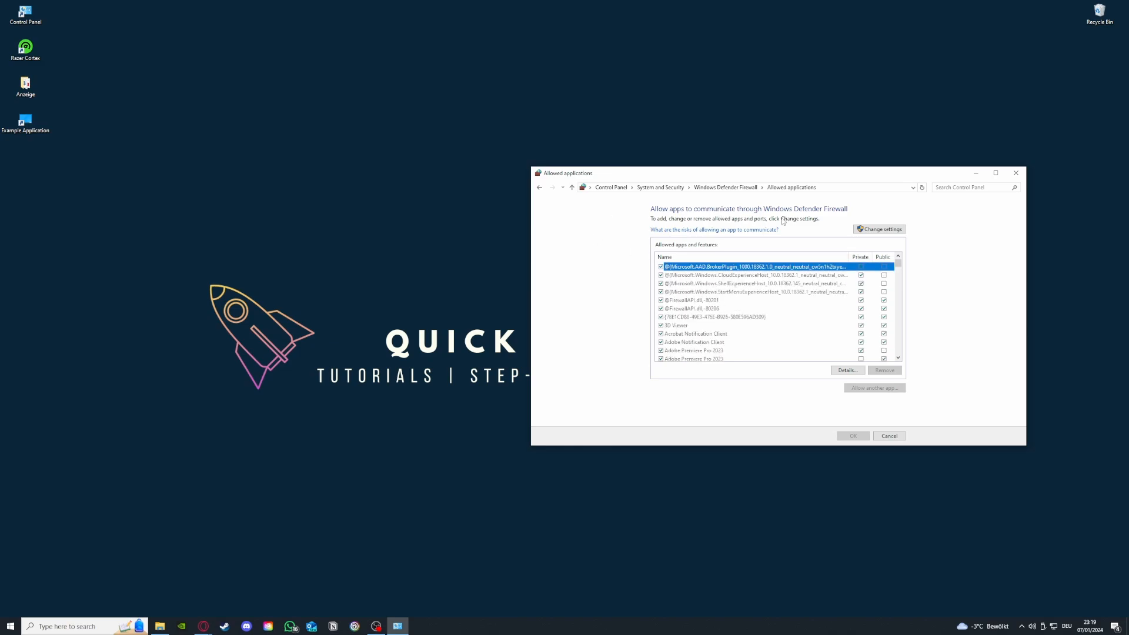
pyautogui.click(540, 187)
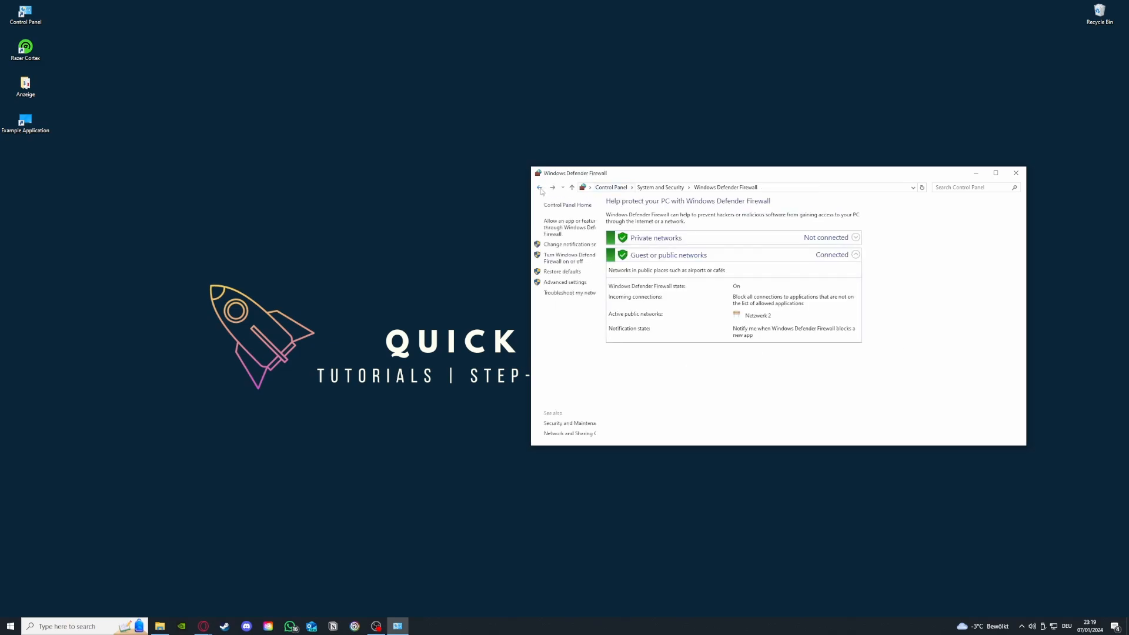
pyautogui.click(566, 229)
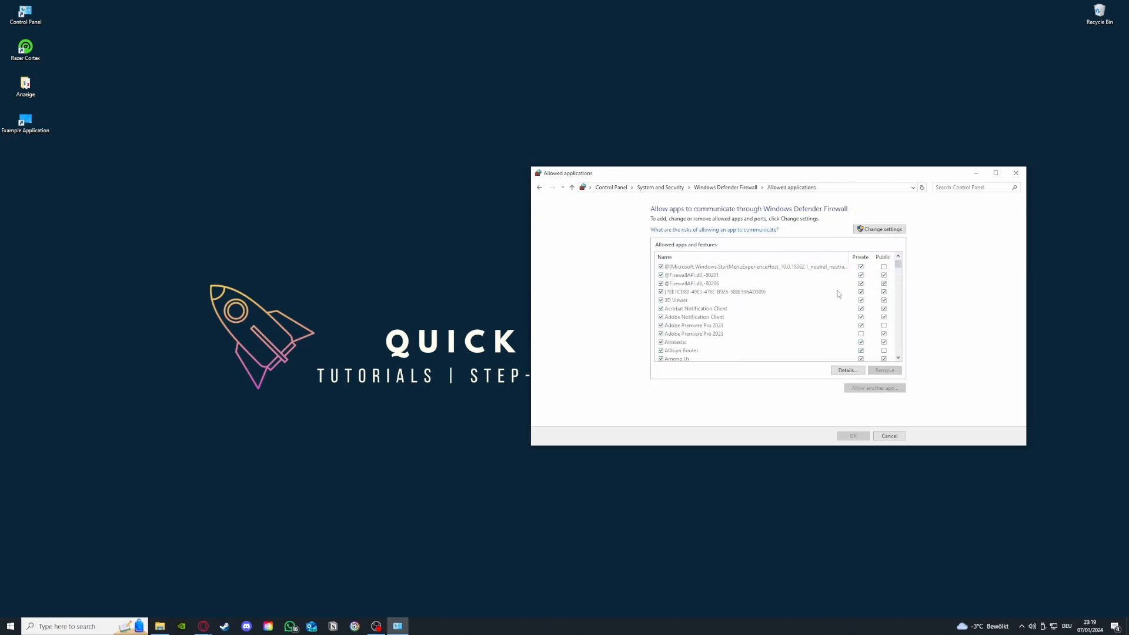
pyautogui.scroll(-10, 837, 291)
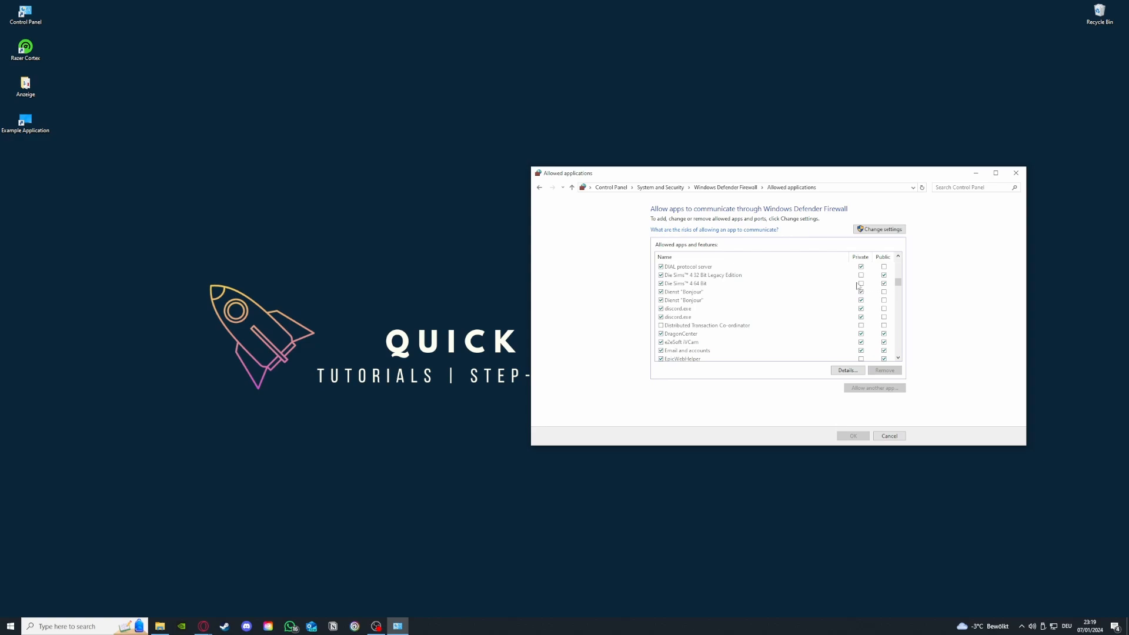
pyautogui.click(539, 188)
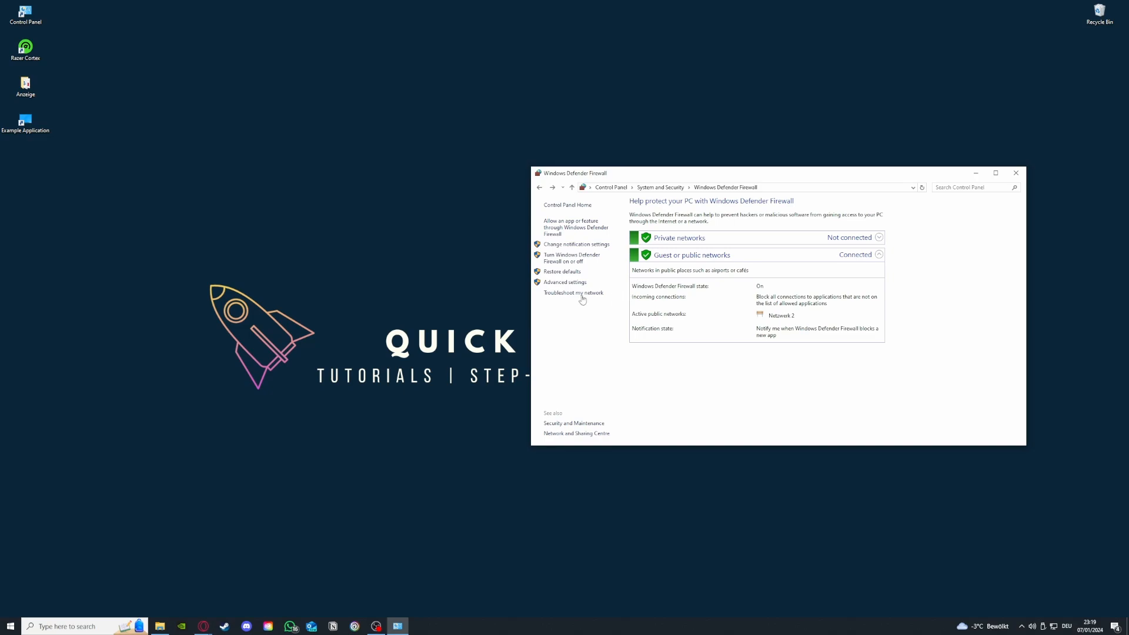
# Open the firewall's advanced settings and browse the inbound and outbound rules lists
pyautogui.click(563, 282)
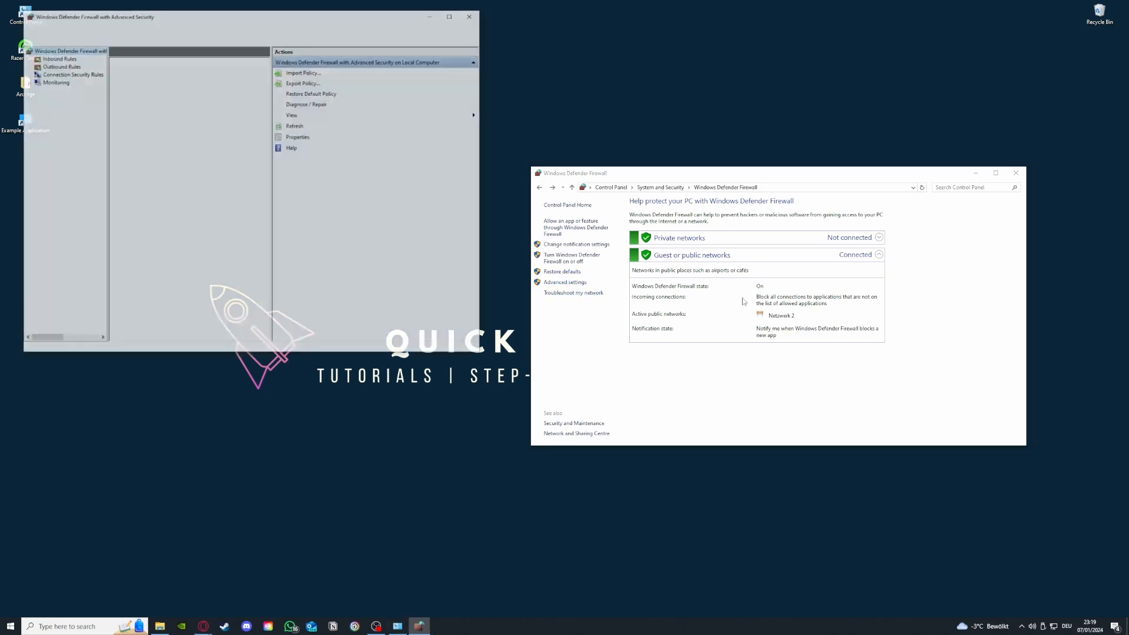
pyautogui.scroll(-3, 175, 136)
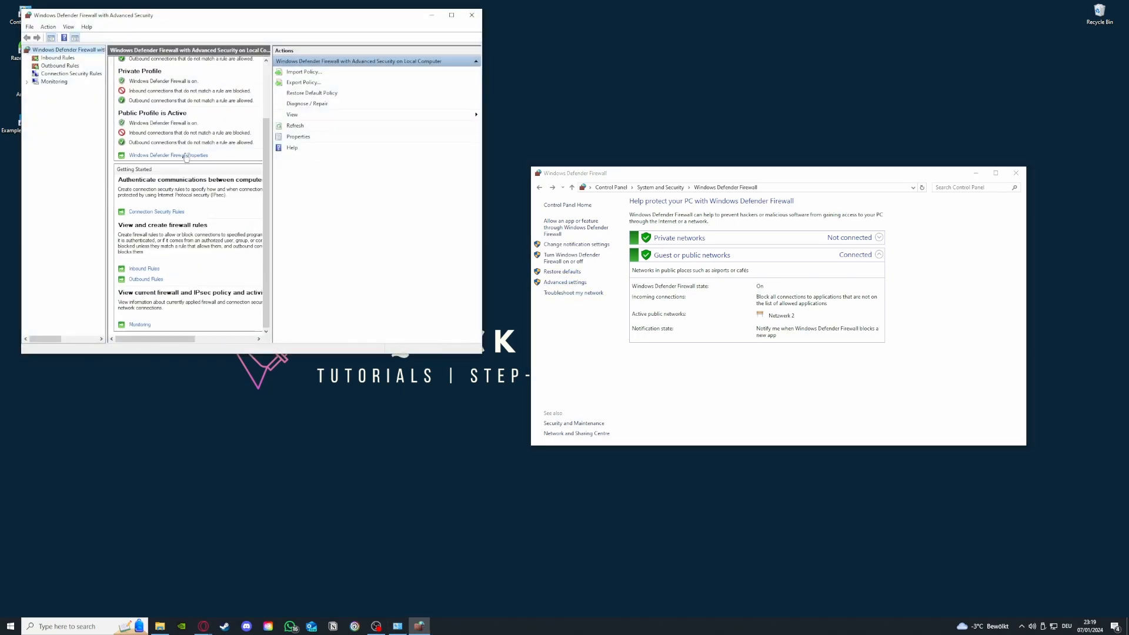
pyautogui.click(58, 59)
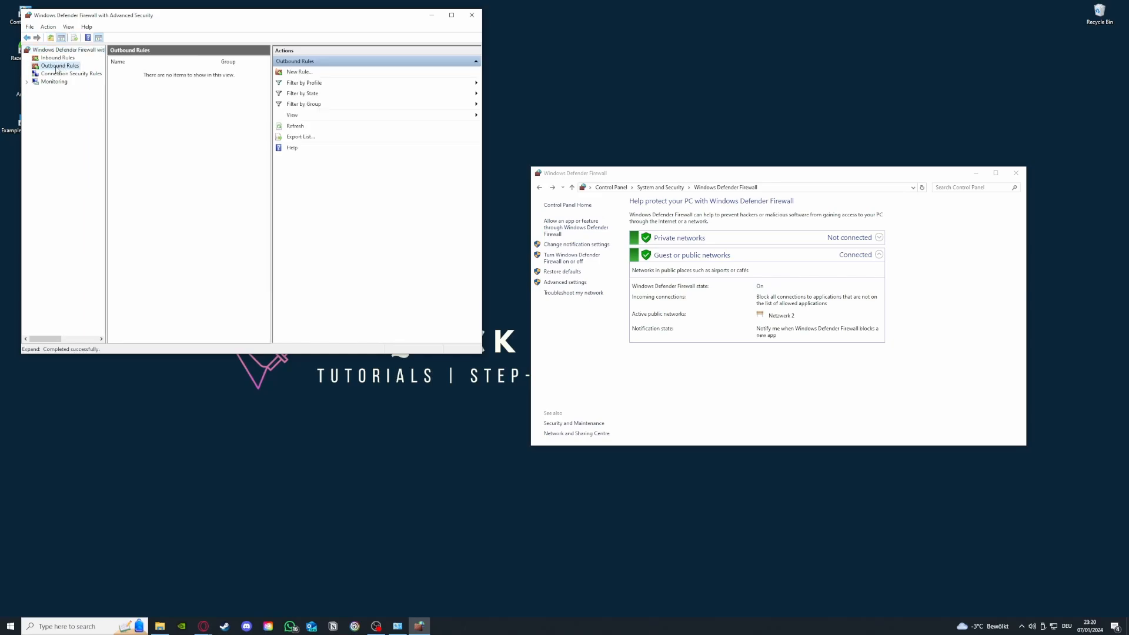
pyautogui.click(60, 65)
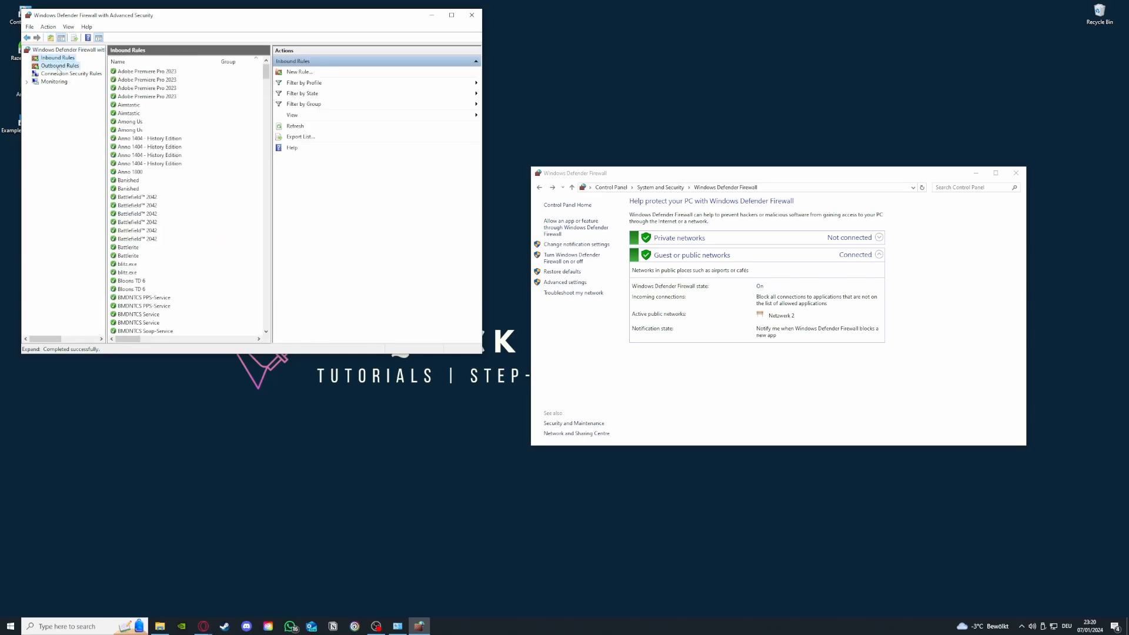
pyautogui.click(58, 58)
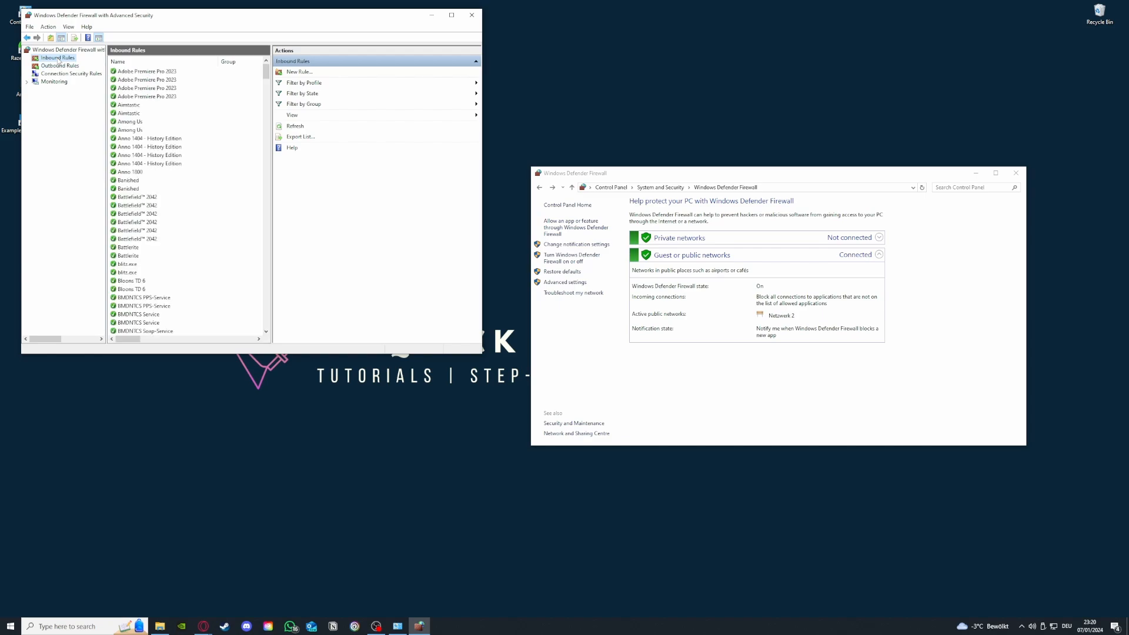
pyautogui.scroll(-5, 184, 176)
pyautogui.scroll(-10, 184, 176)
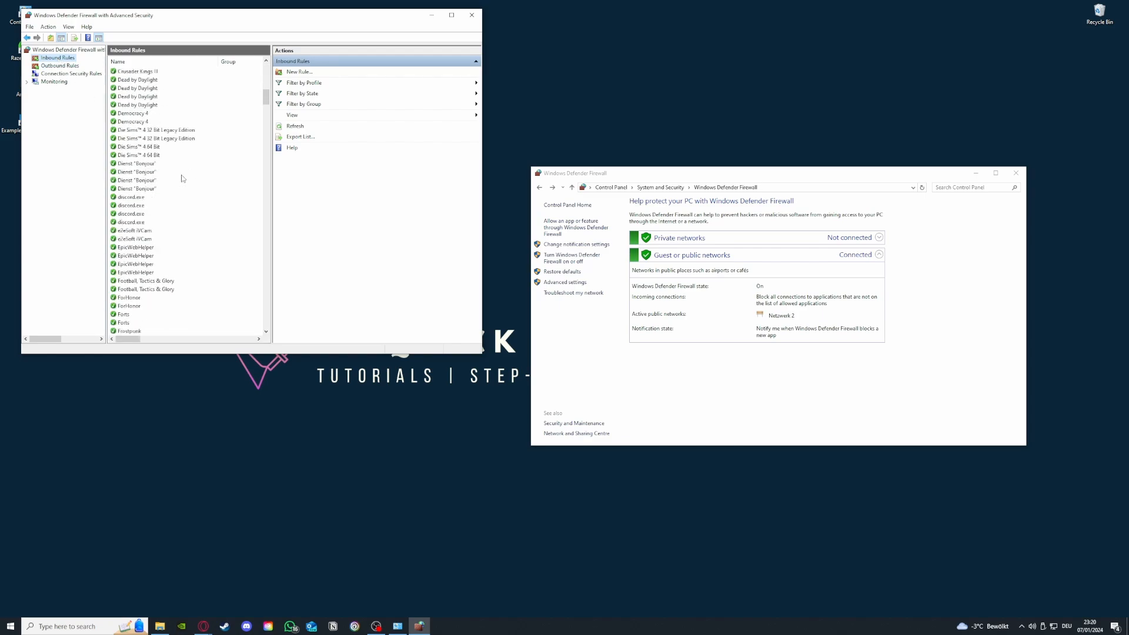
# Open the New Inbound Rule wizard, close it without creating a rule, and scroll further through the inbound rules
pyautogui.click(317, 73)
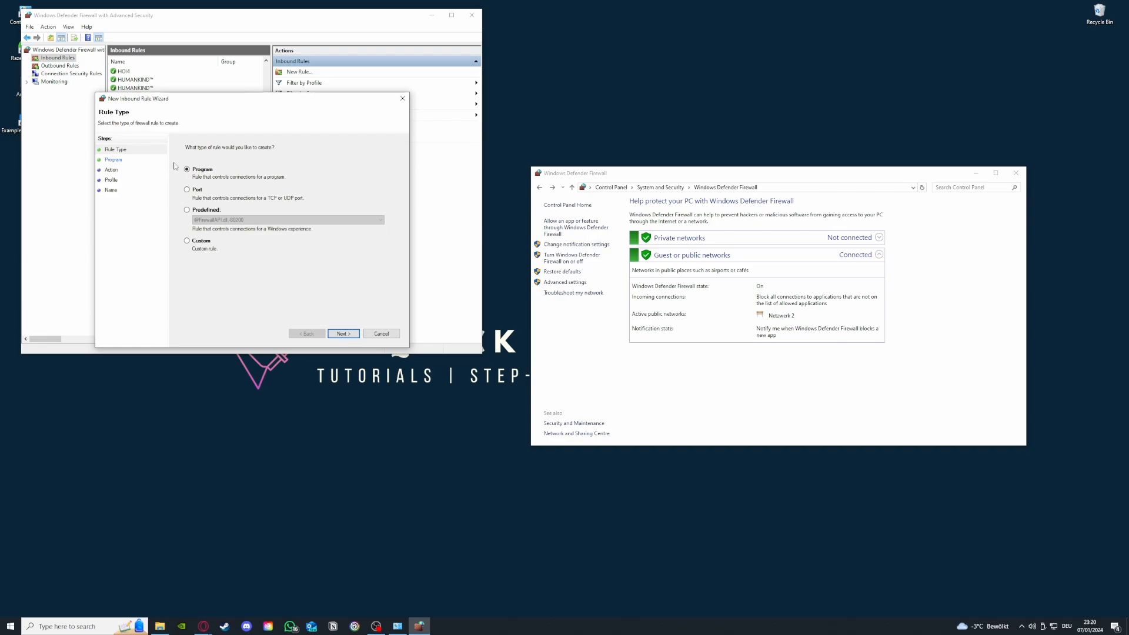
pyautogui.click(405, 99)
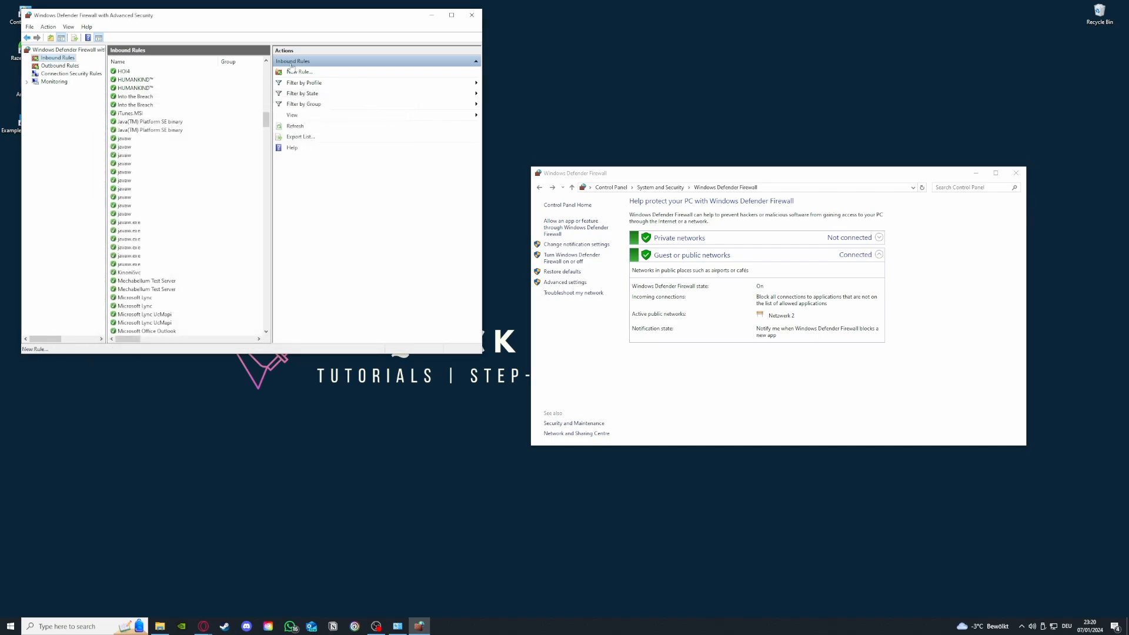
pyautogui.scroll(-20, 207, 284)
pyautogui.scroll(-8, 206, 284)
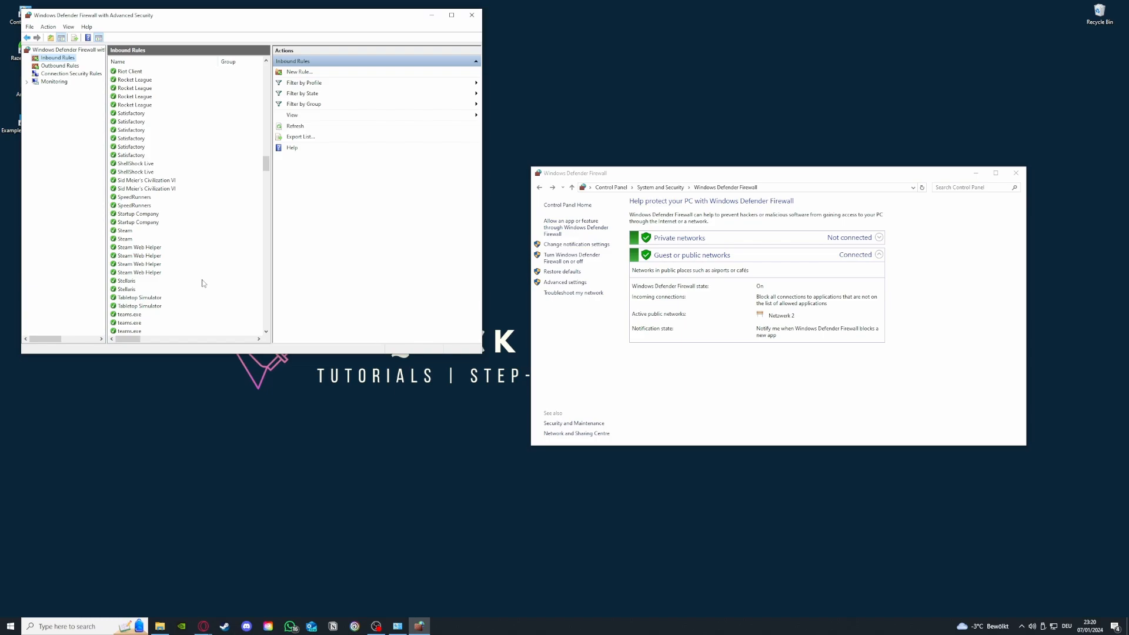
# Switch between inbound and outbound rules and scroll through the outbound rules list
pyautogui.click(61, 67)
pyautogui.click(59, 59)
pyautogui.click(61, 66)
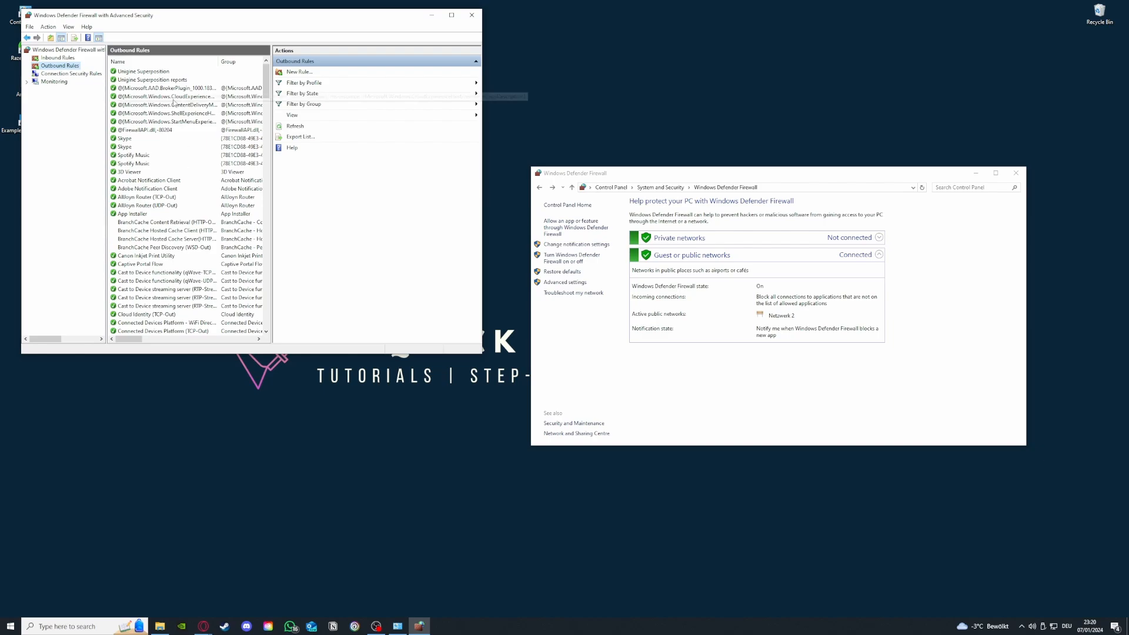
pyautogui.scroll(-15, 169, 103)
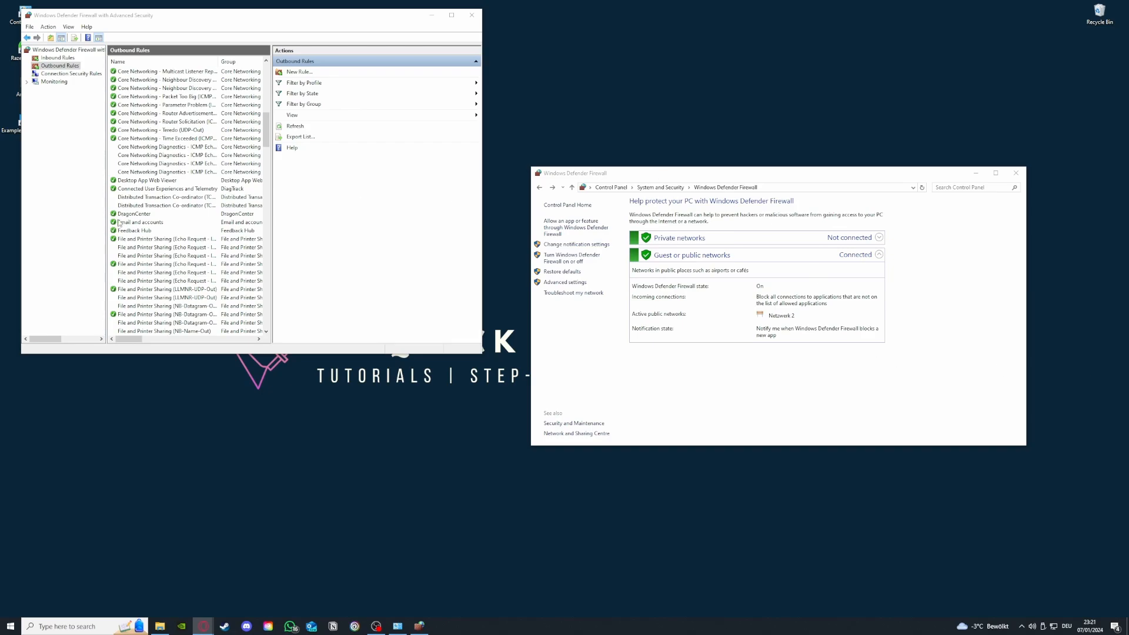
pyautogui.scroll(13, 187, 247)
pyautogui.scroll(3, 186, 247)
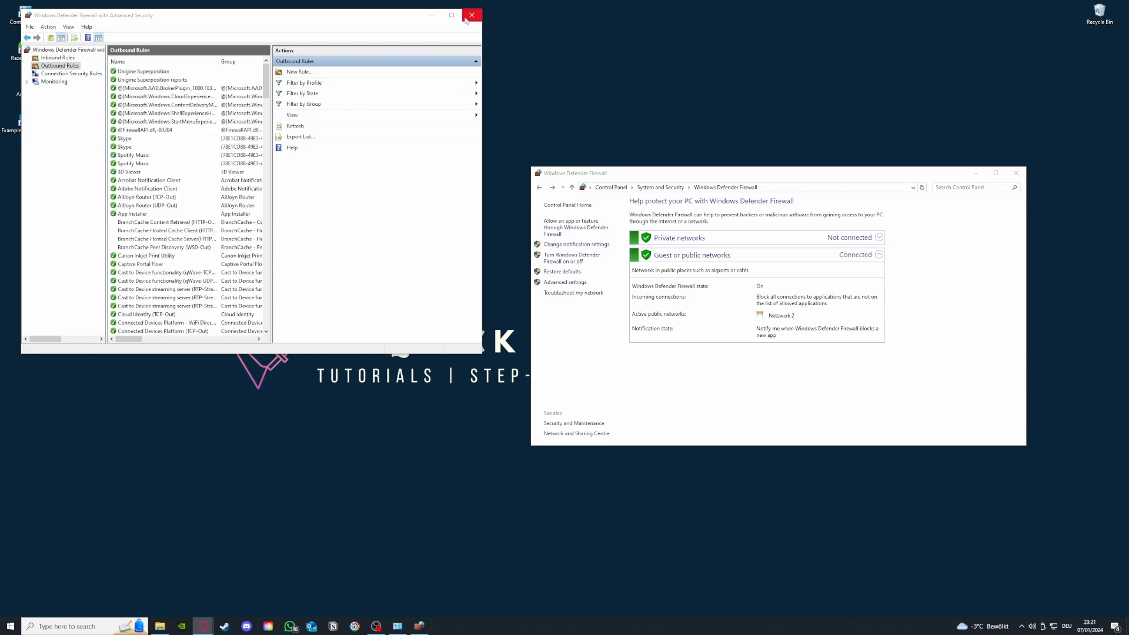
pyautogui.click(50, 58)
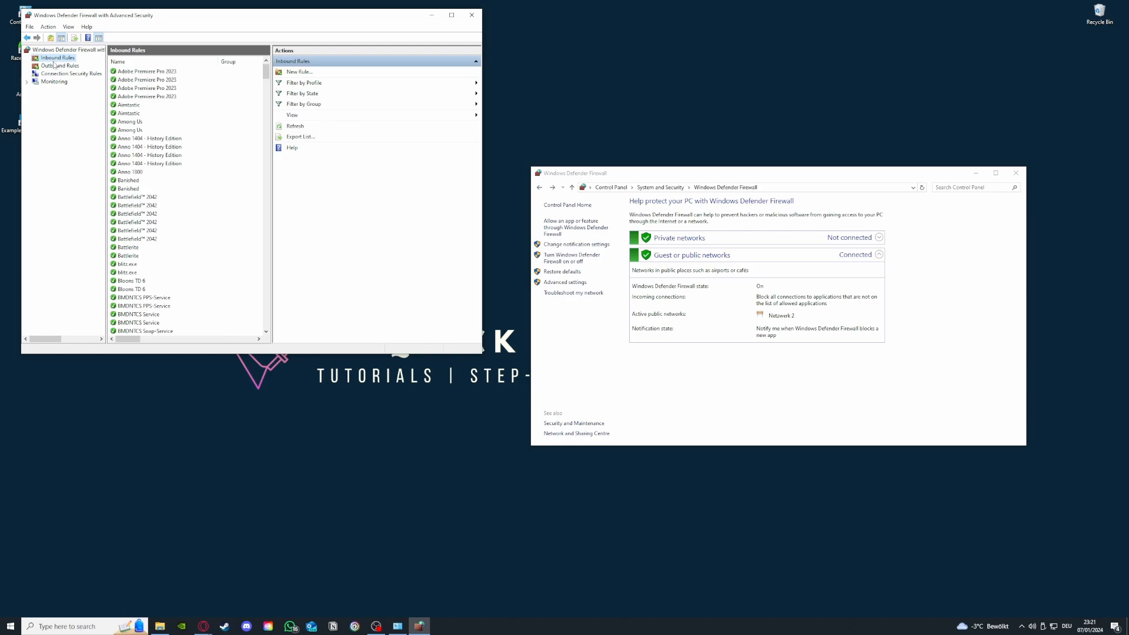
pyautogui.click(55, 67)
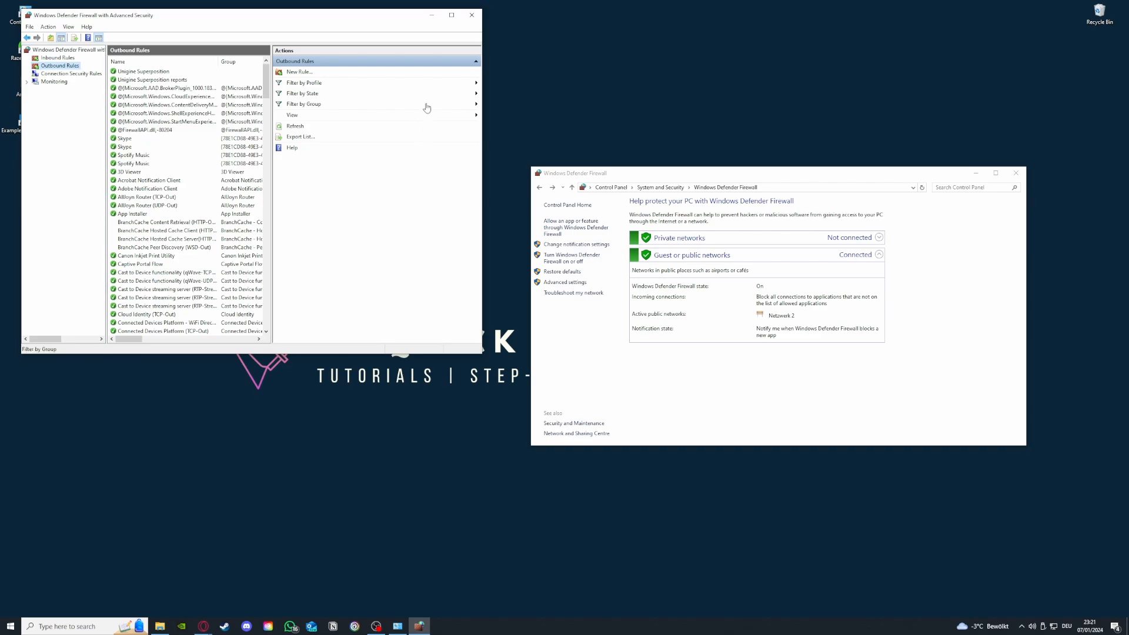
# Close both firewall windows and reposition the Example Application 2 shortcut on the desktop
pyautogui.click(471, 15)
pyautogui.click(1015, 173)
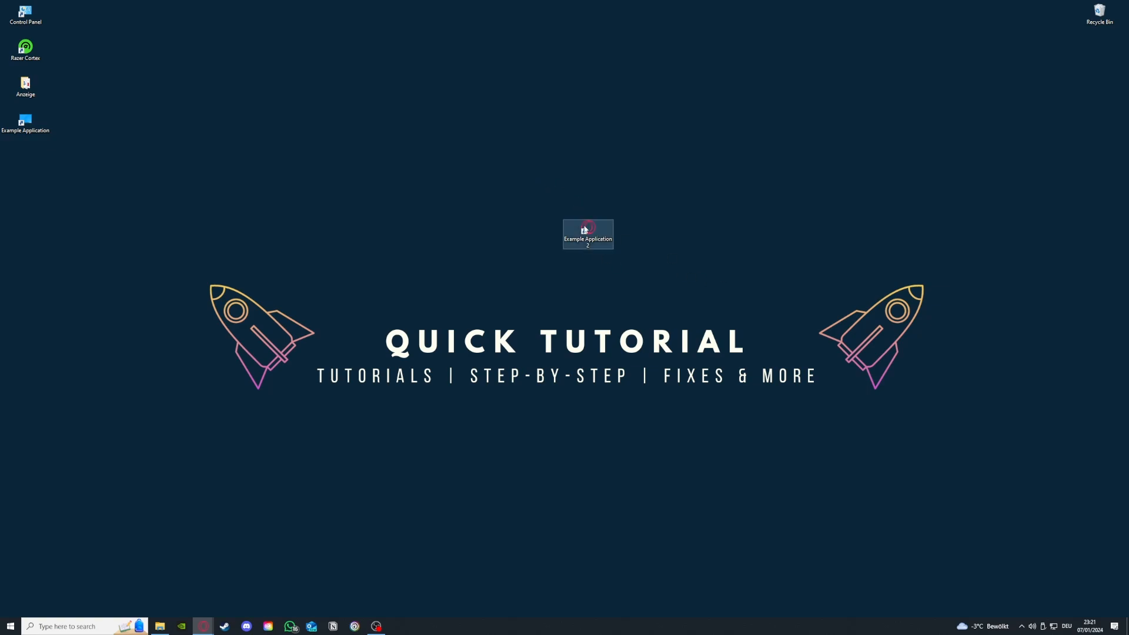
pyautogui.moveTo(588, 229); pyautogui.dragTo(435, 194)
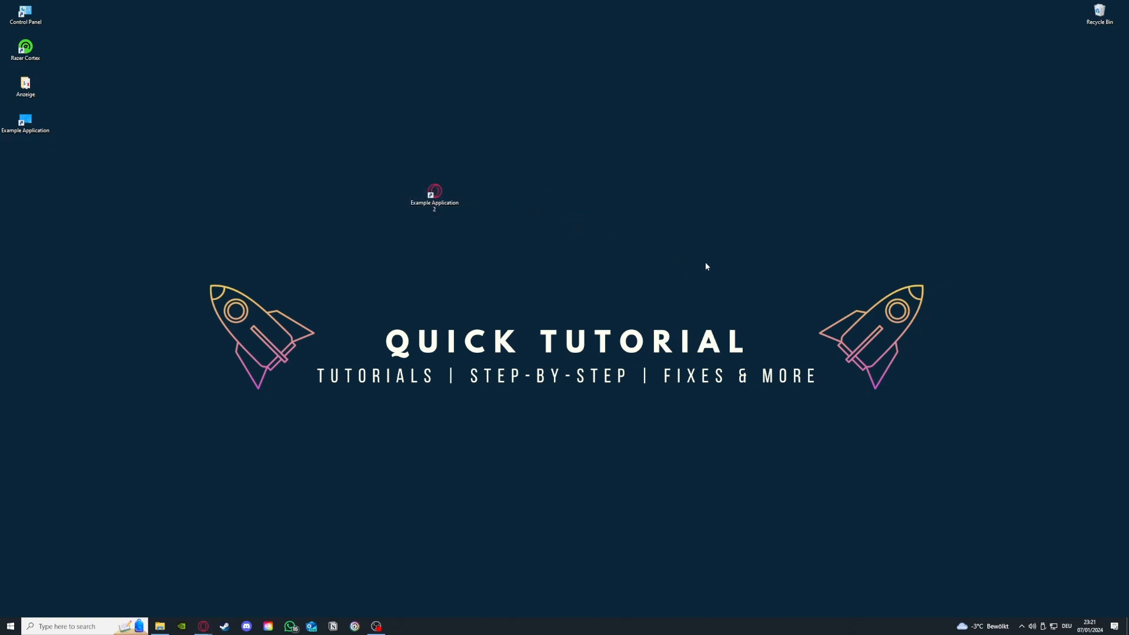